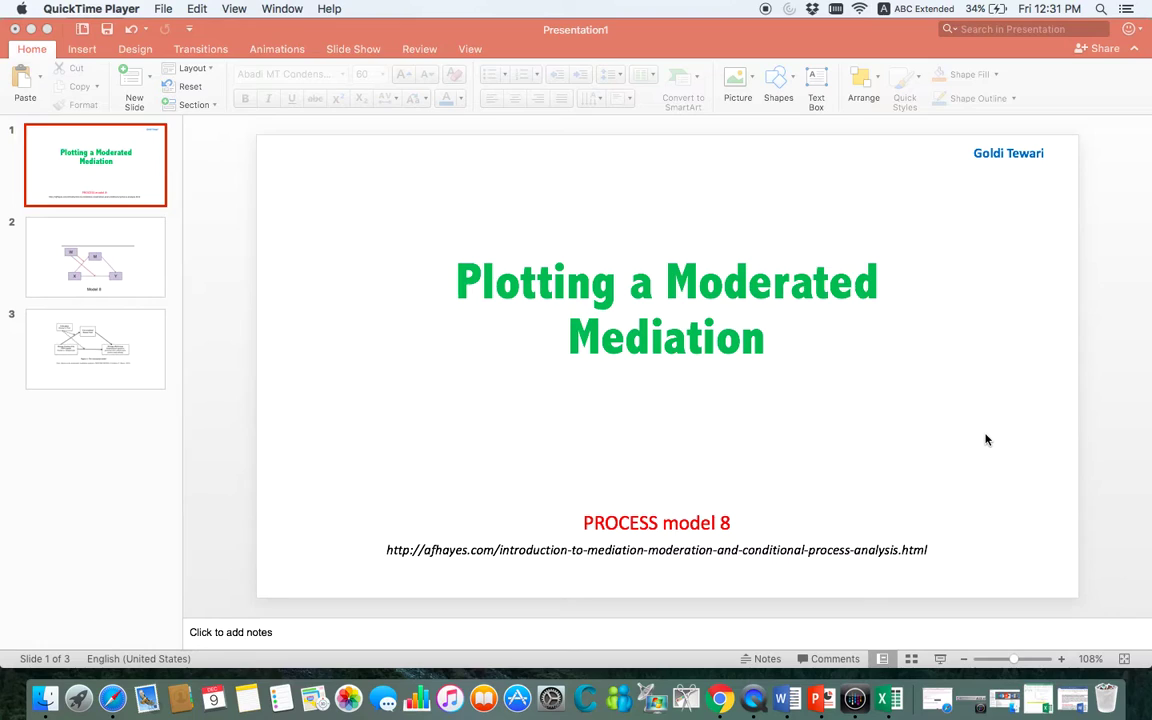
# Review the Model 8 diagram on slide 2 and the conceptual model figure on slide 3 of the presentation.
pyautogui.click(113, 222)
pyautogui.click(113, 222)
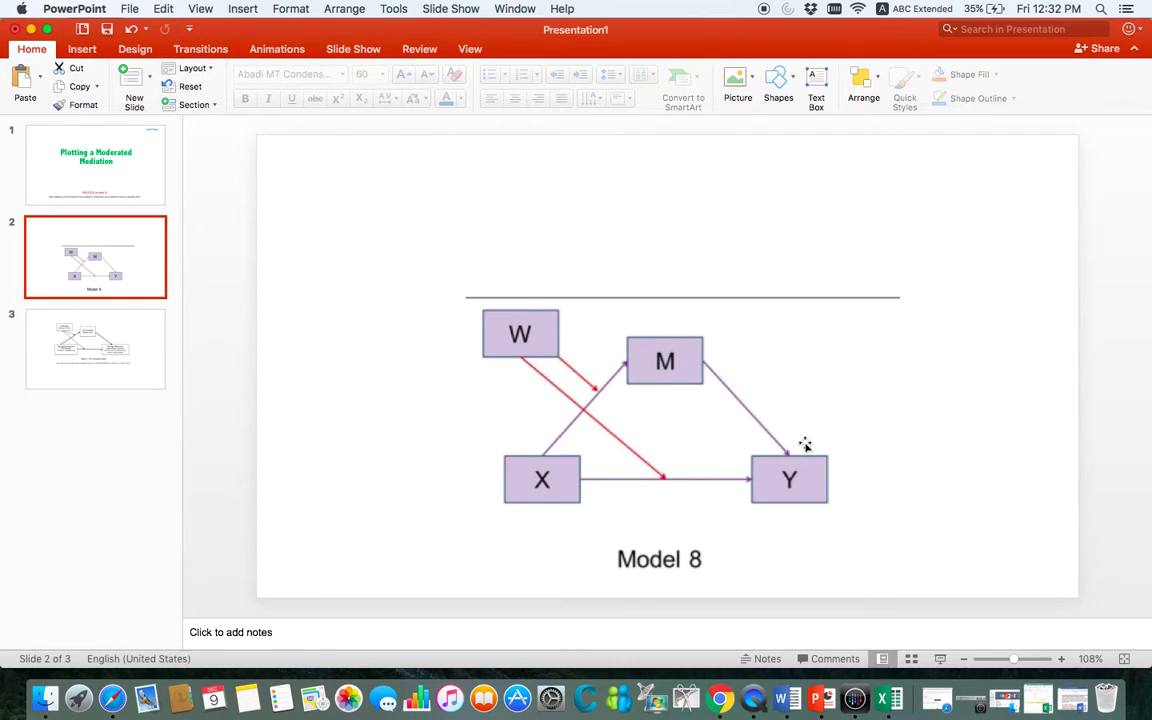
pyautogui.click(104, 329)
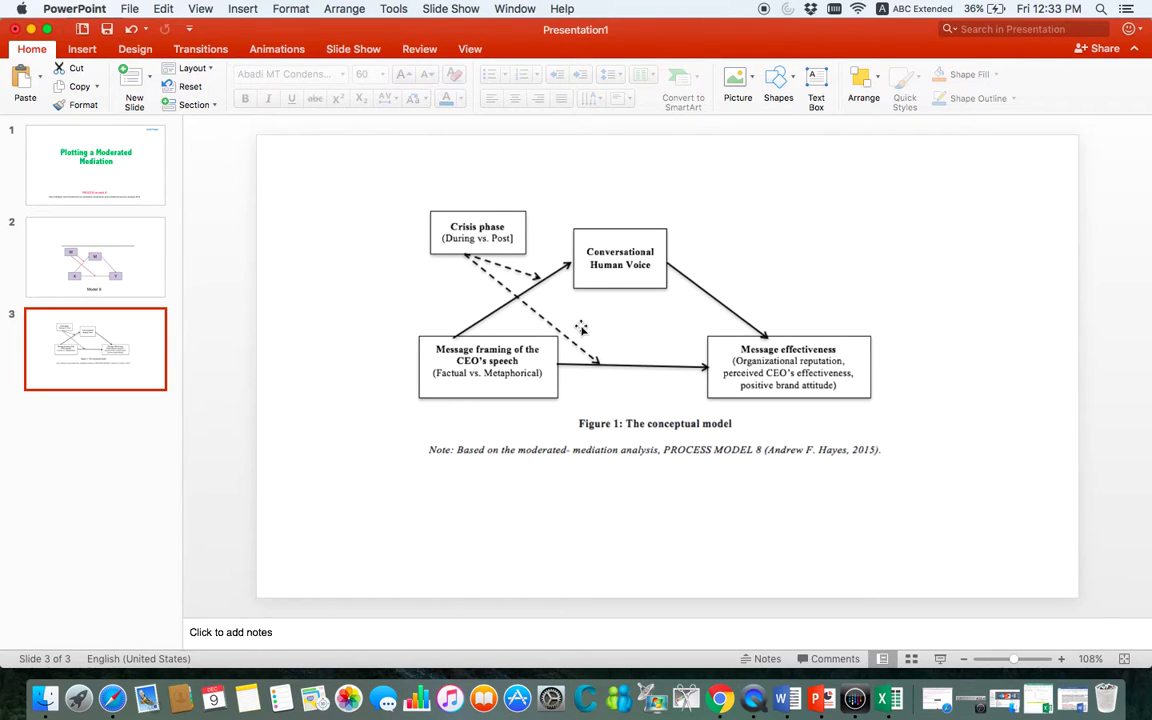
# Switch to SPSS and check that the PROCESS procedure by Andrew F. Hayes is available among the regression analyses.
pyautogui.click(855, 700)
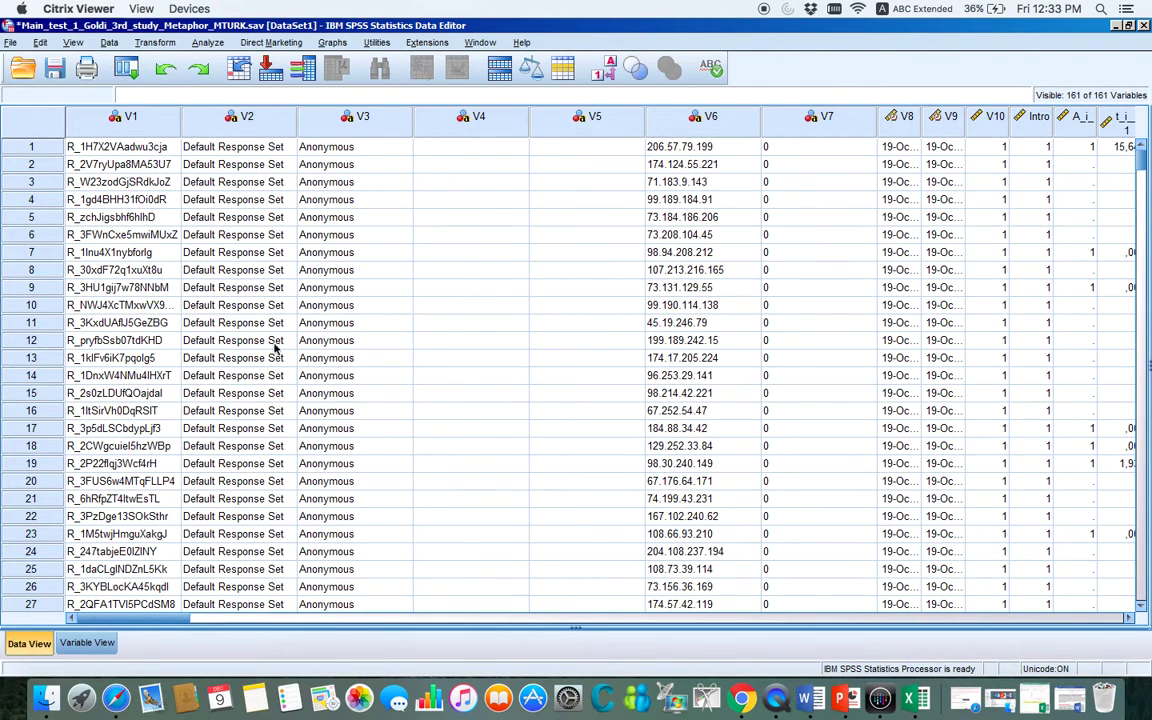
pyautogui.click(212, 44)
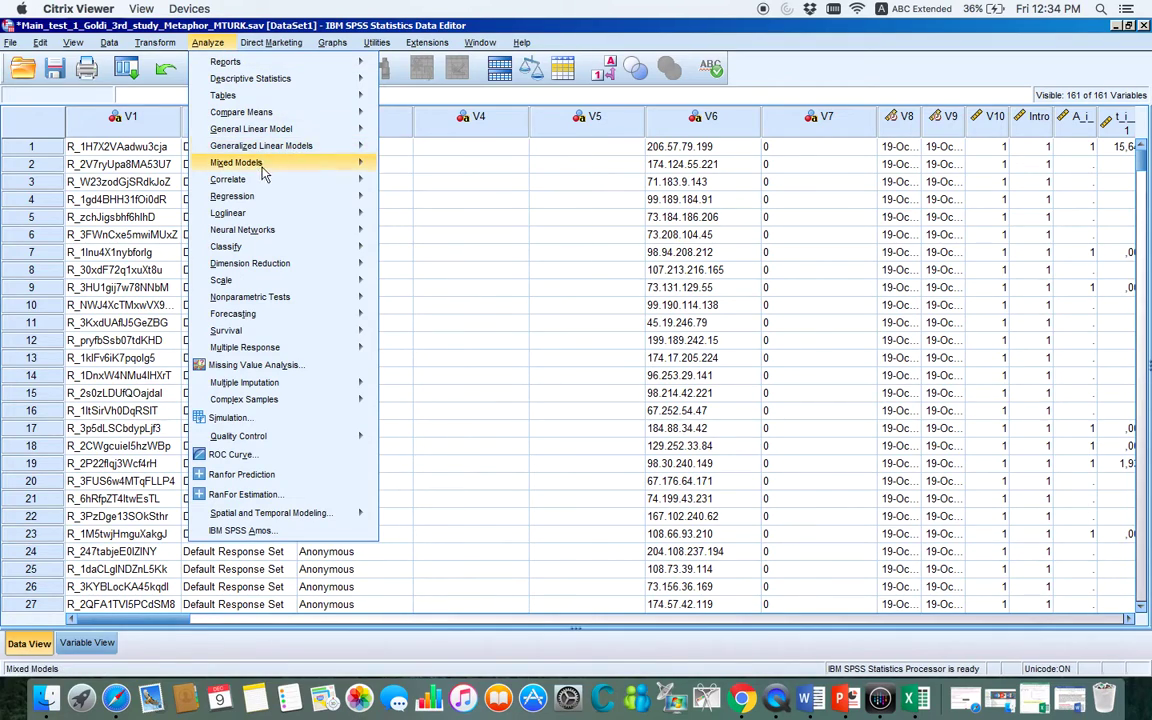
pyautogui.moveTo(277, 199)
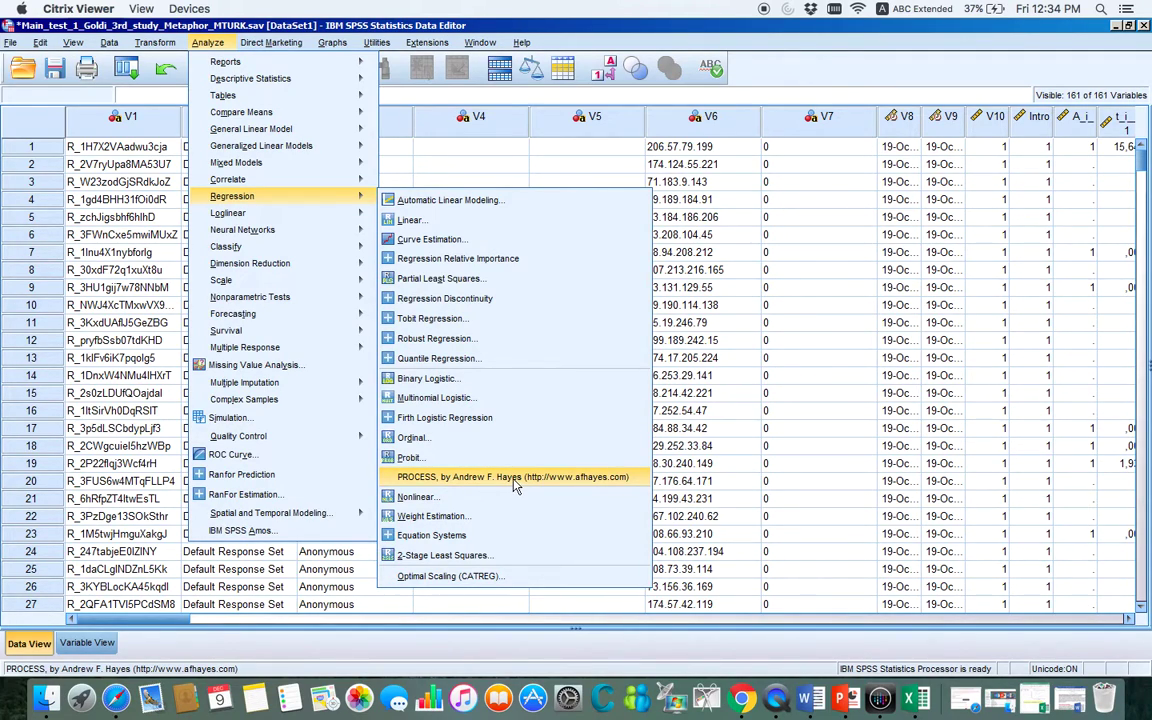
# View the afhayes.com page in Safari and return to the presentation's title slide in PowerPoint to read the web address.
pyautogui.click(965, 698)
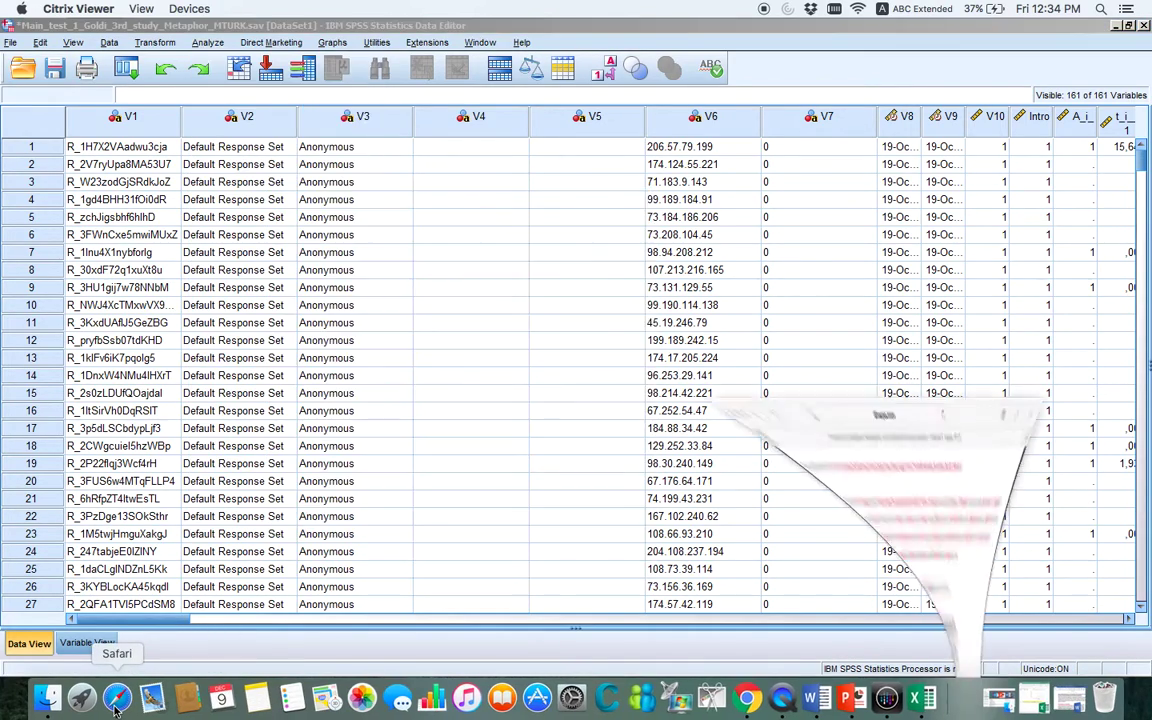
pyautogui.scroll(15, 736, 250)
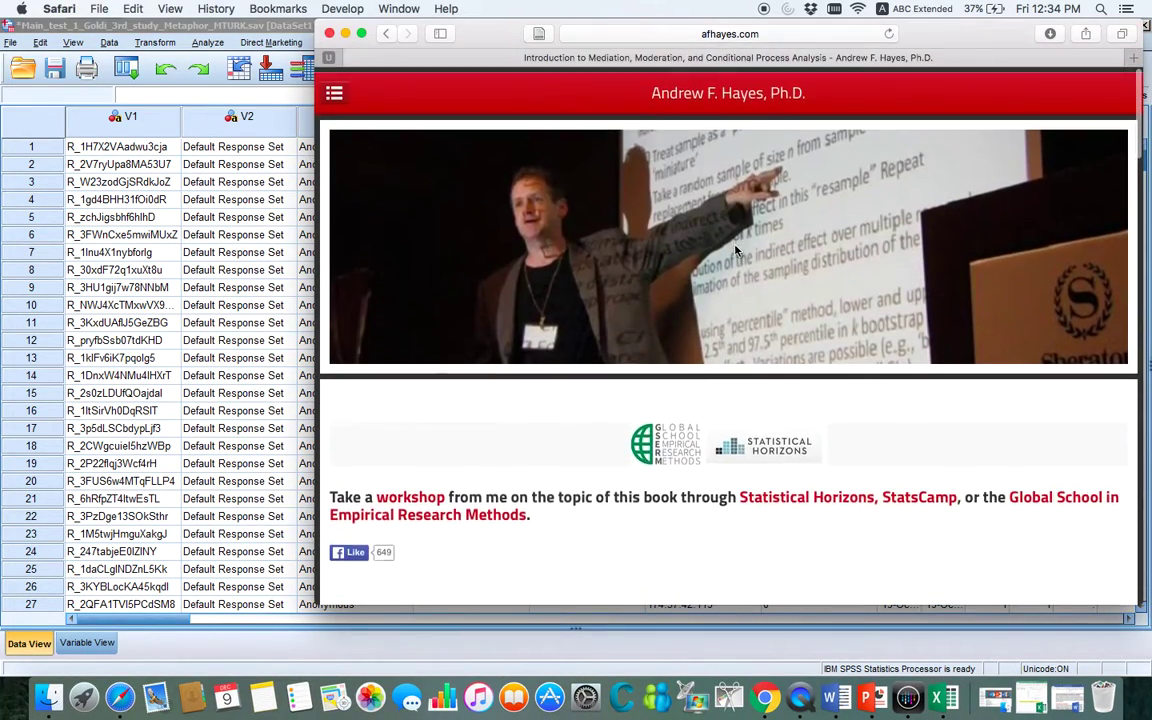
pyautogui.click(866, 706)
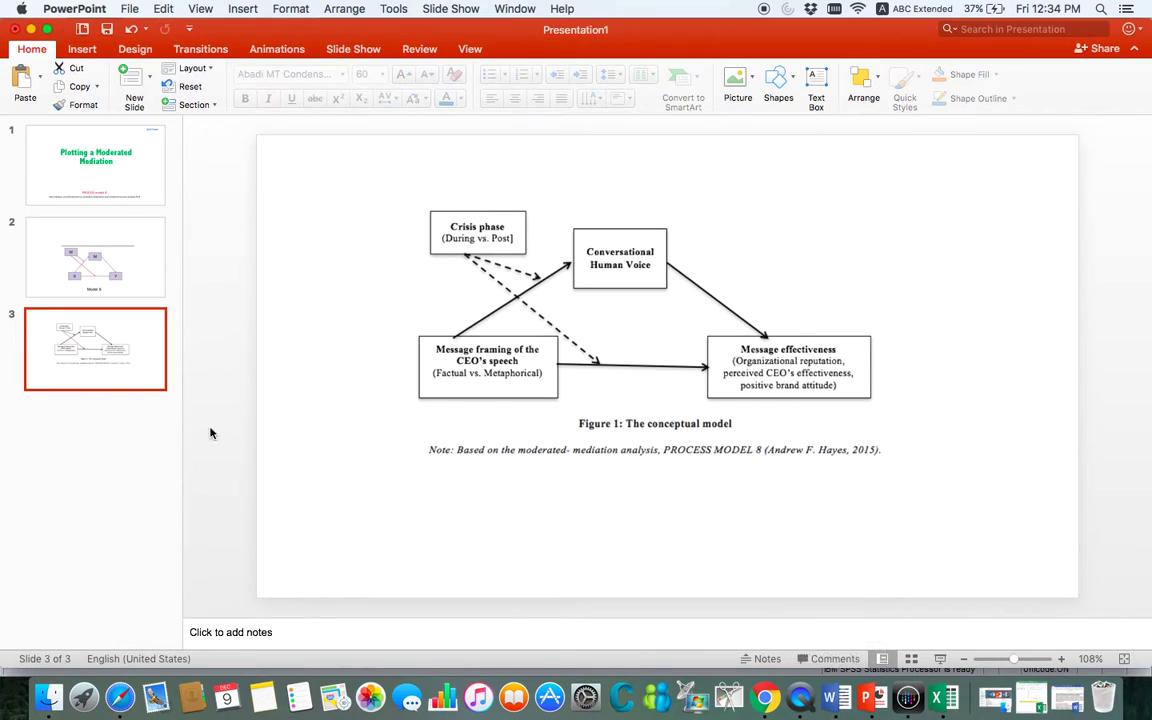
pyautogui.click(104, 160)
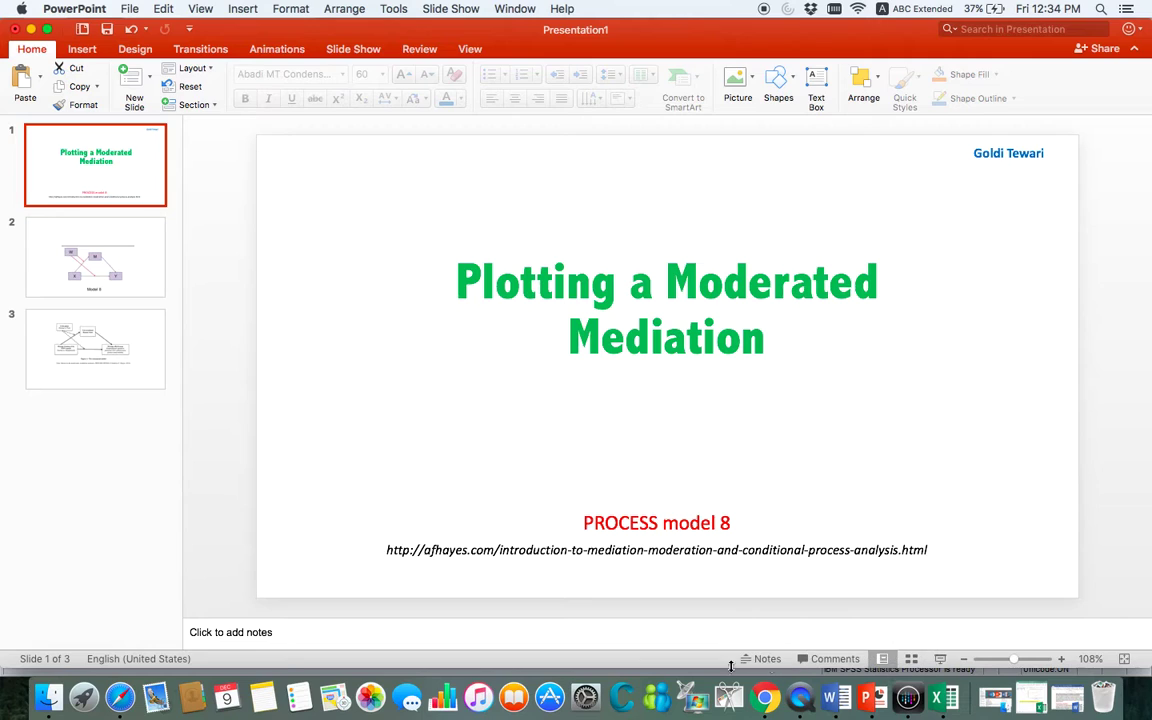
# Look through the afhayes.com page in Safari for the PROCESS macro download section and minimise the window.
pyautogui.click(765, 696)
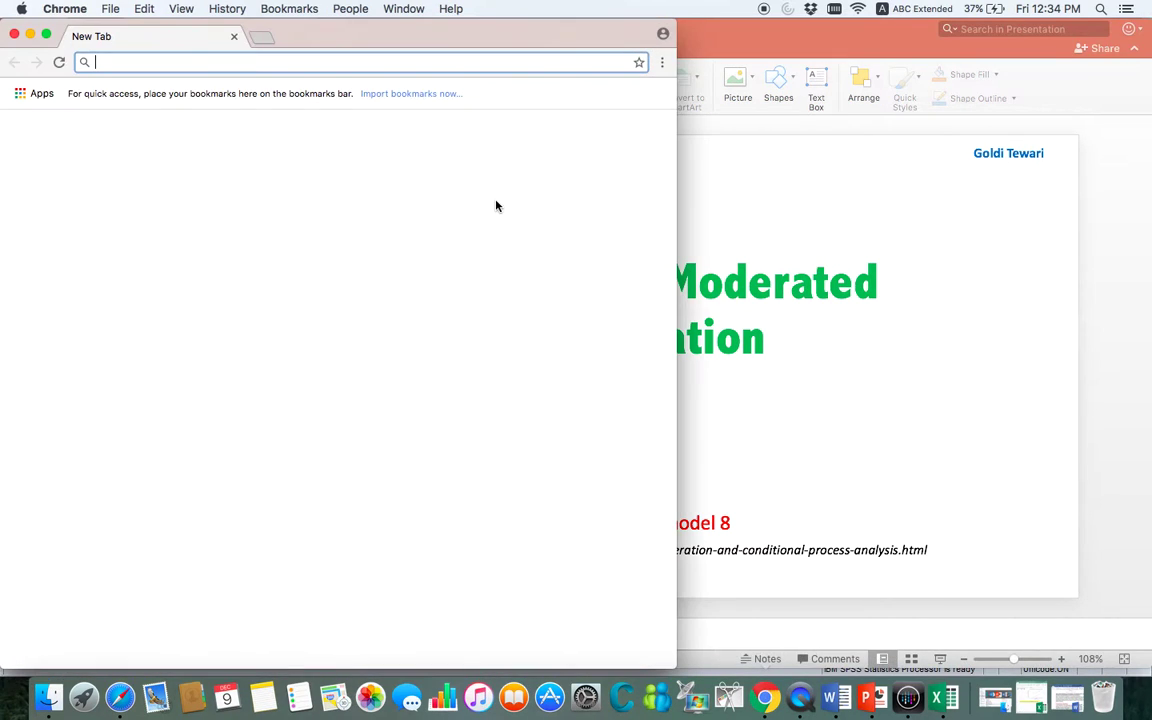
pyautogui.click(15, 35)
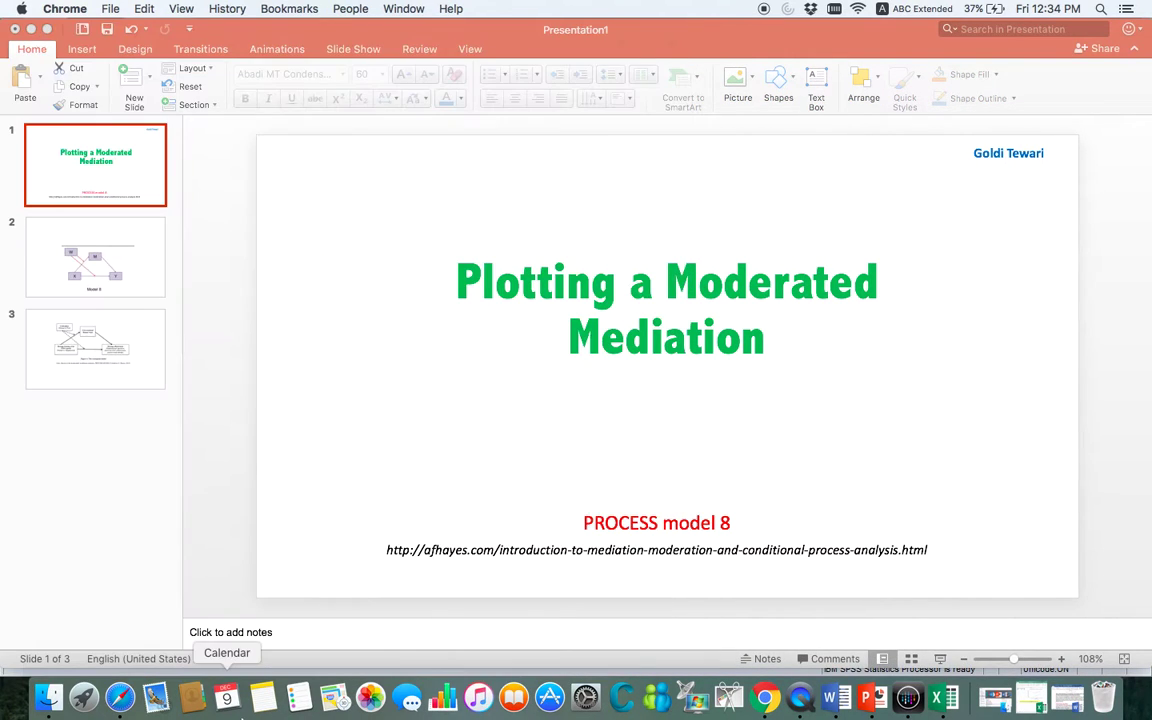
pyautogui.click(120, 696)
pyautogui.scroll(-15, 501, 334)
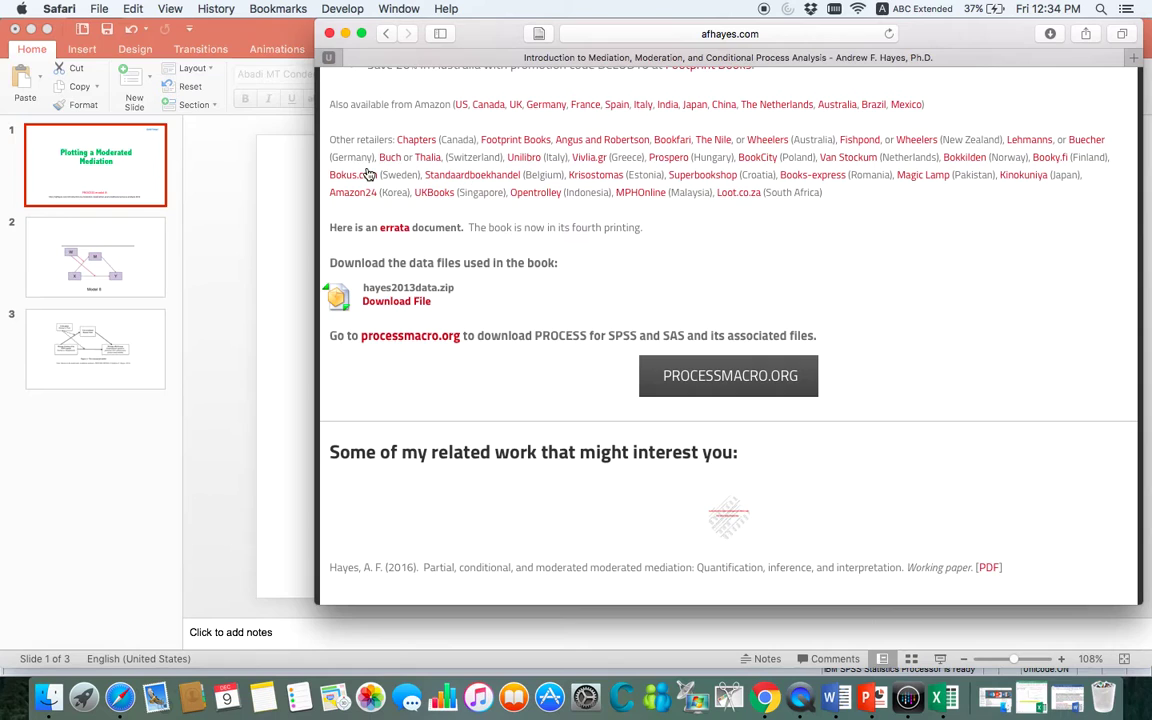
pyautogui.click(345, 34)
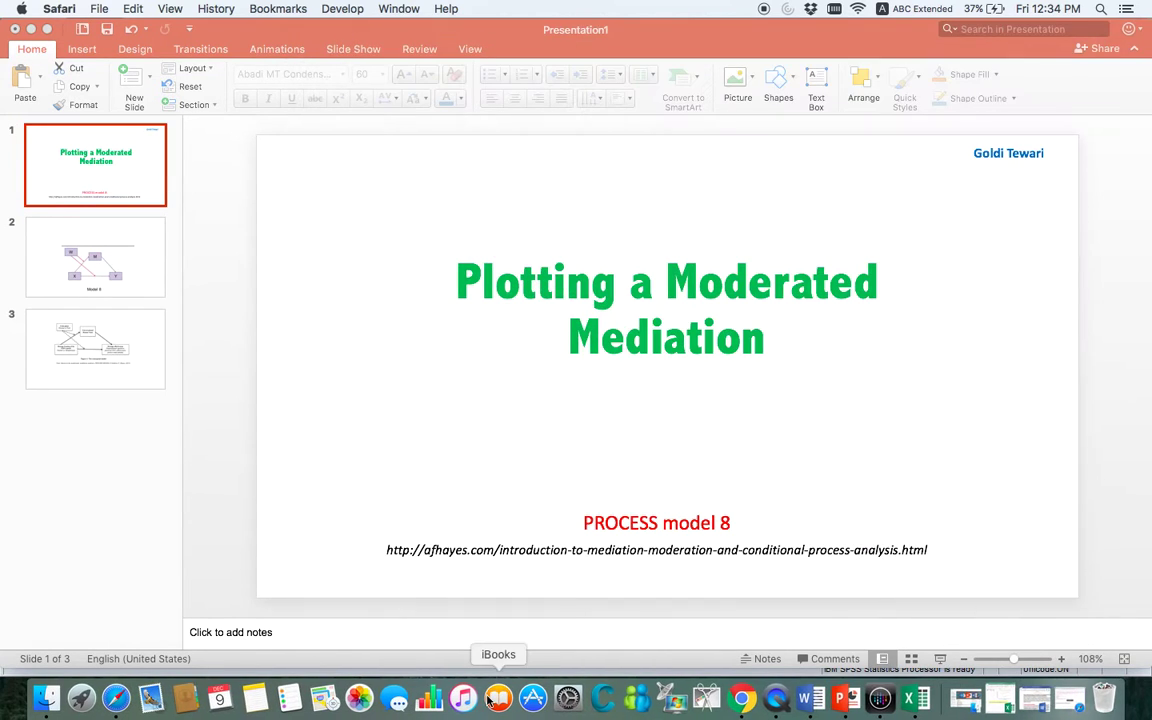
# Switch to SPSS and look through the extension utilities for the custom dialog installation command.
pyautogui.click(880, 700)
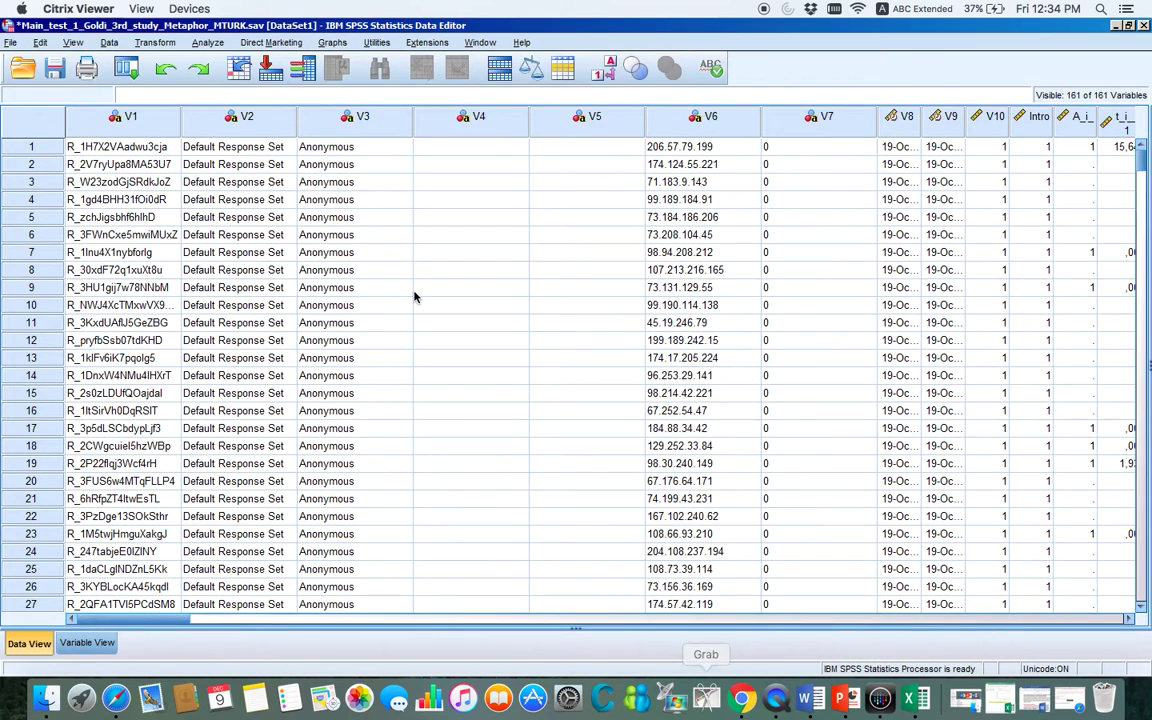
pyautogui.click(378, 43)
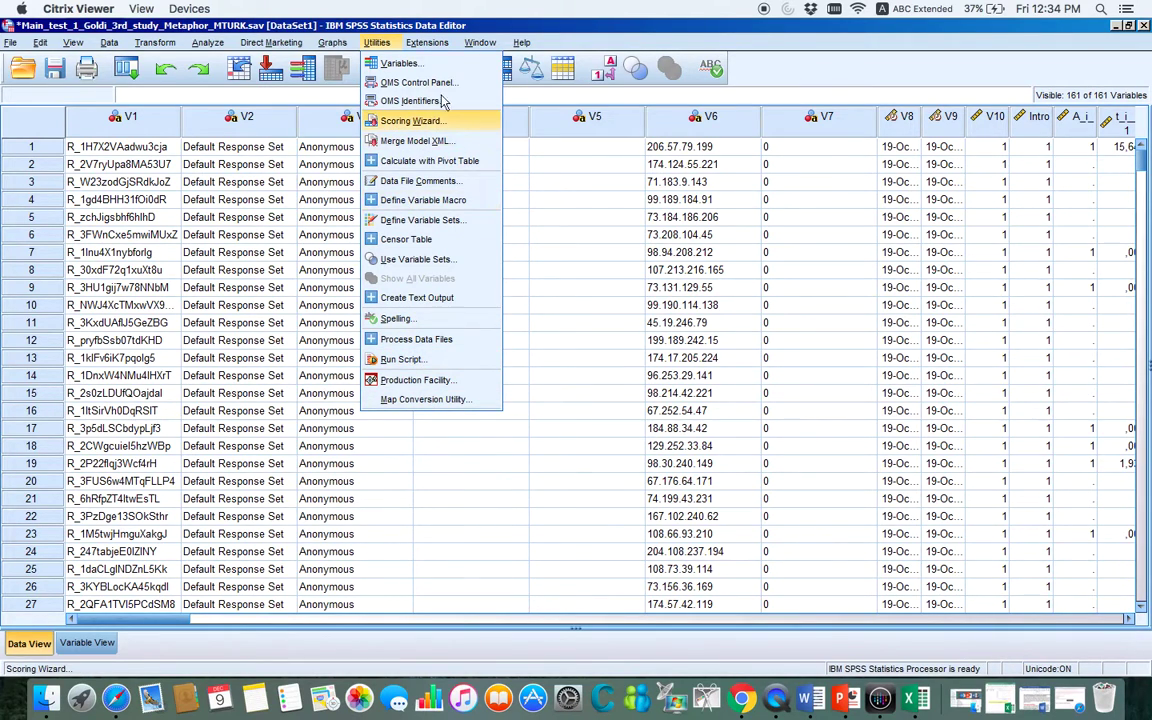
pyautogui.moveTo(449, 42)
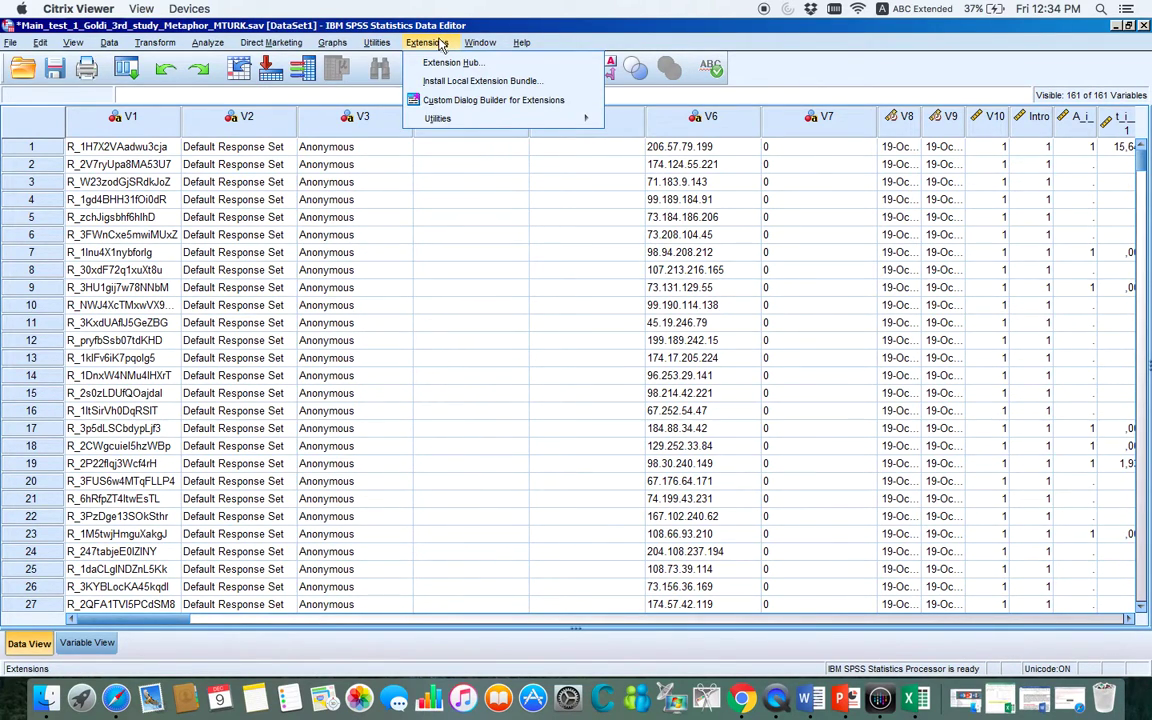
pyautogui.moveTo(462, 122)
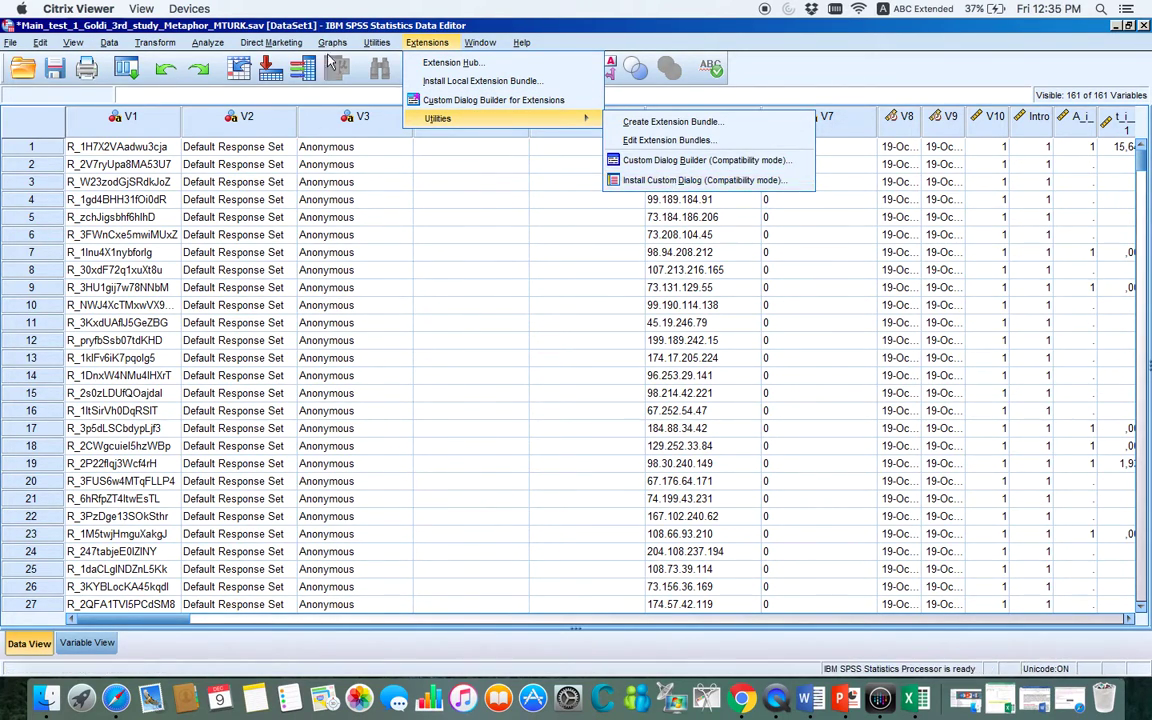
pyautogui.moveTo(270, 42)
# Open the PROCESS regression procedure and choose model number 8 with 5000 bootstrap samples.
pyautogui.moveTo(218, 40)
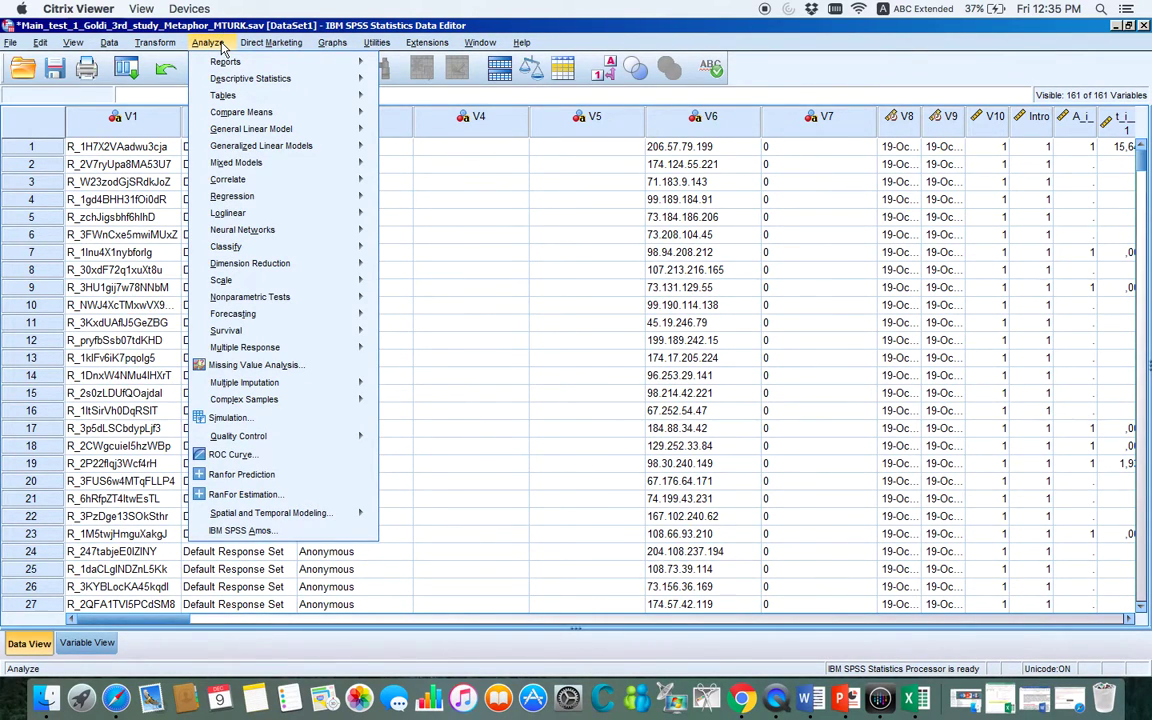
pyautogui.moveTo(300, 196)
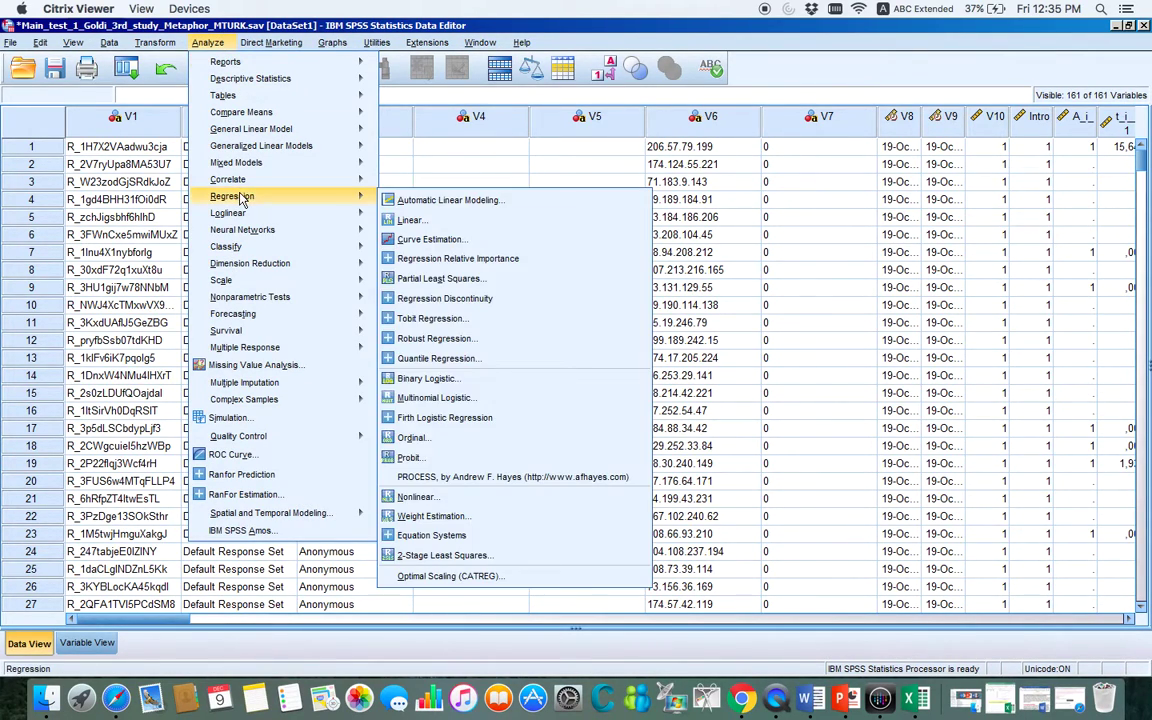
pyautogui.click(478, 478)
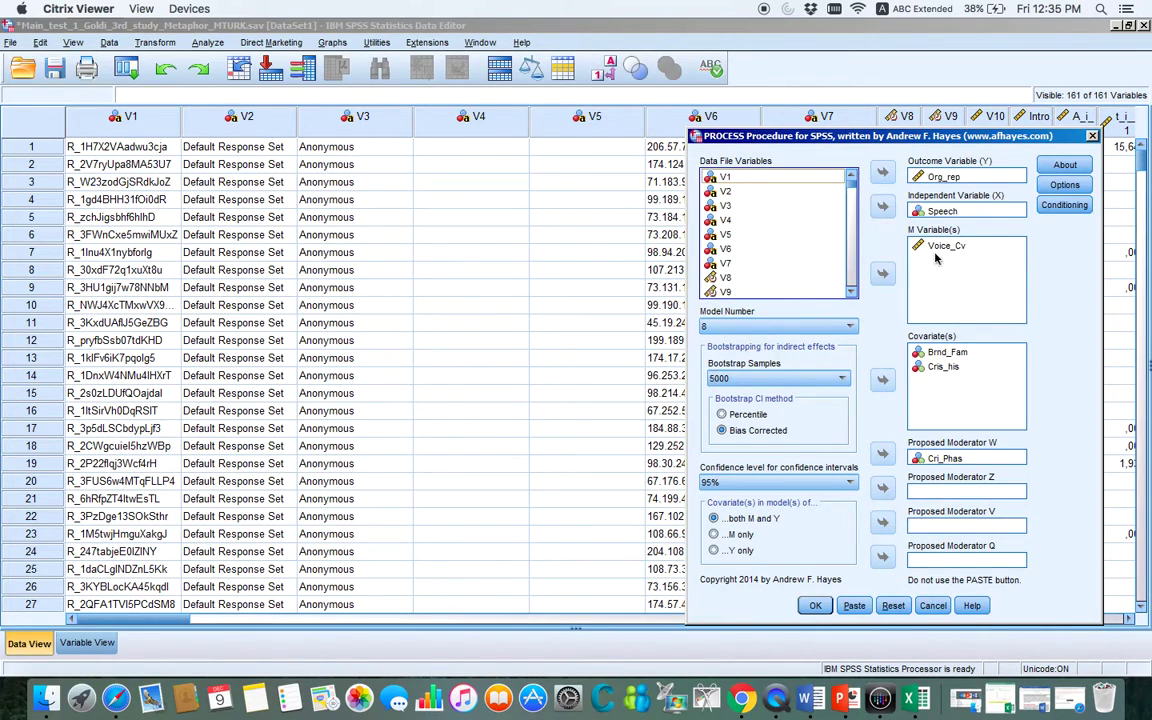
pyautogui.click(790, 328)
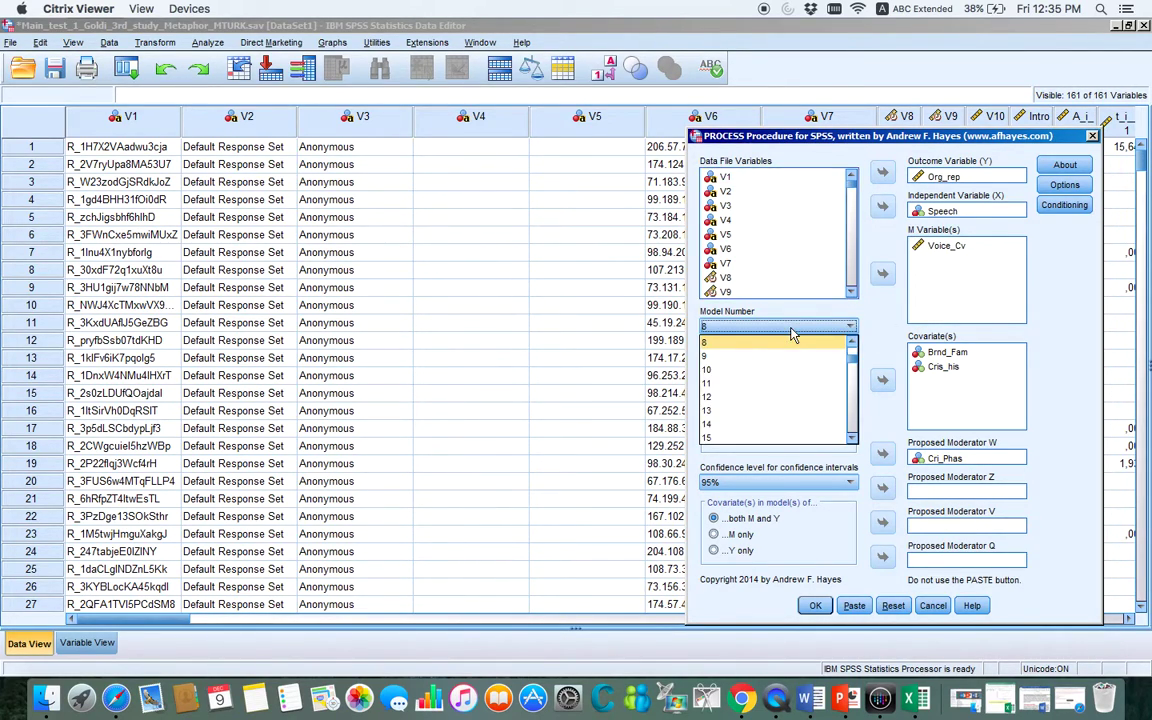
pyautogui.click(733, 345)
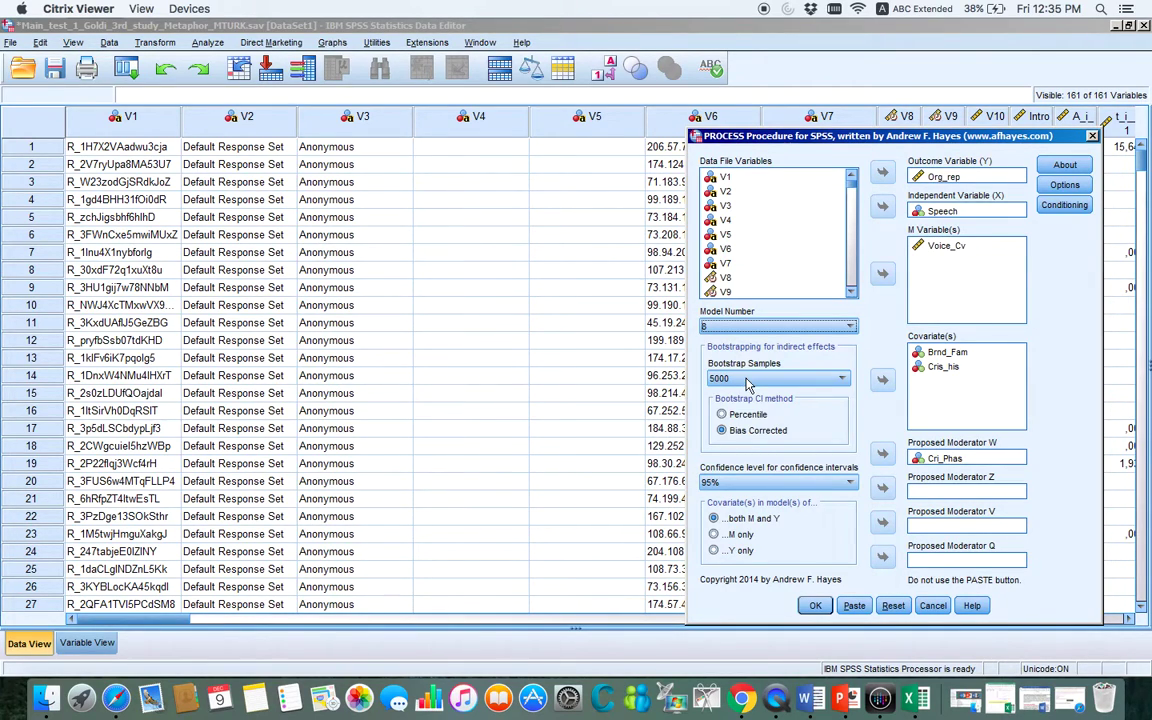
pyautogui.click(745, 381)
pyautogui.click(733, 436)
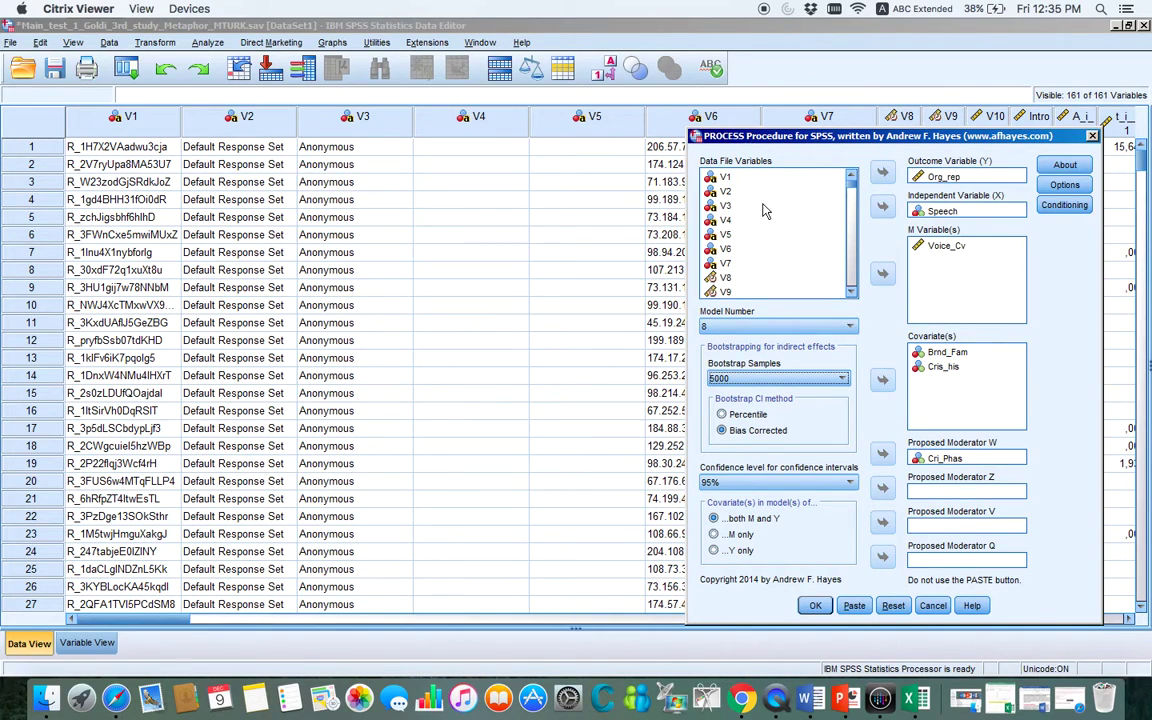
# Remove and reassign Org_rep as the outcome variable (Y) and Speech as the independent variable (X).
pyautogui.click(943, 176)
pyautogui.click(882, 172)
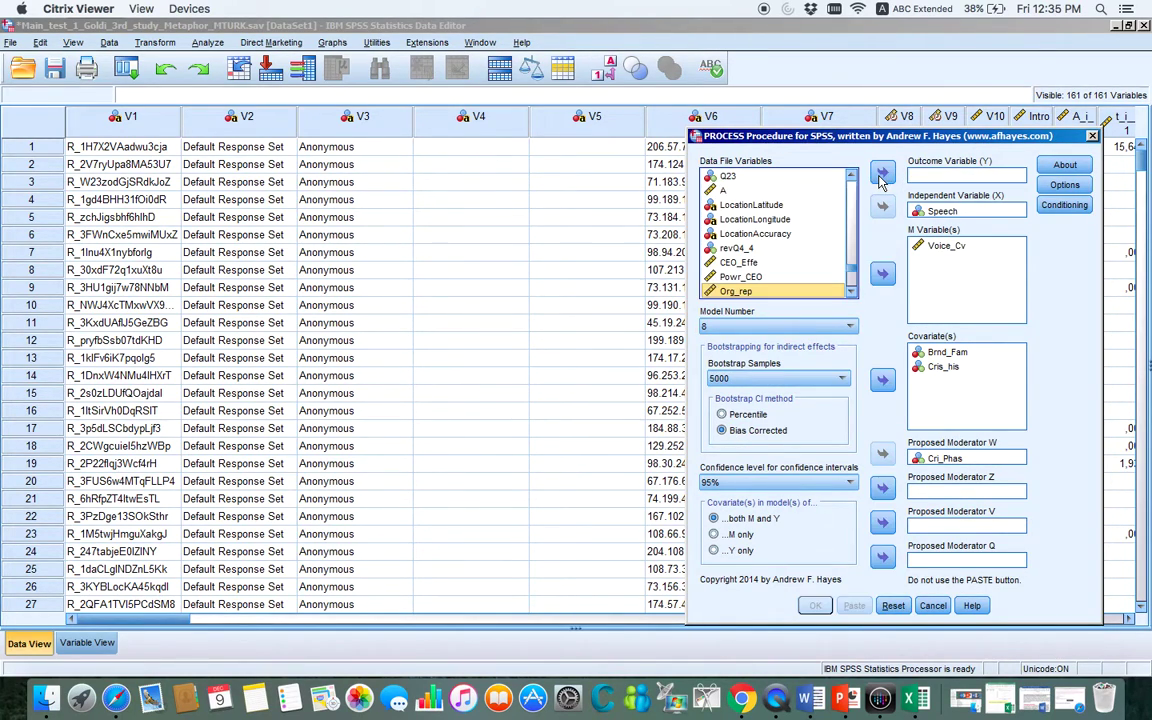
pyautogui.click(882, 172)
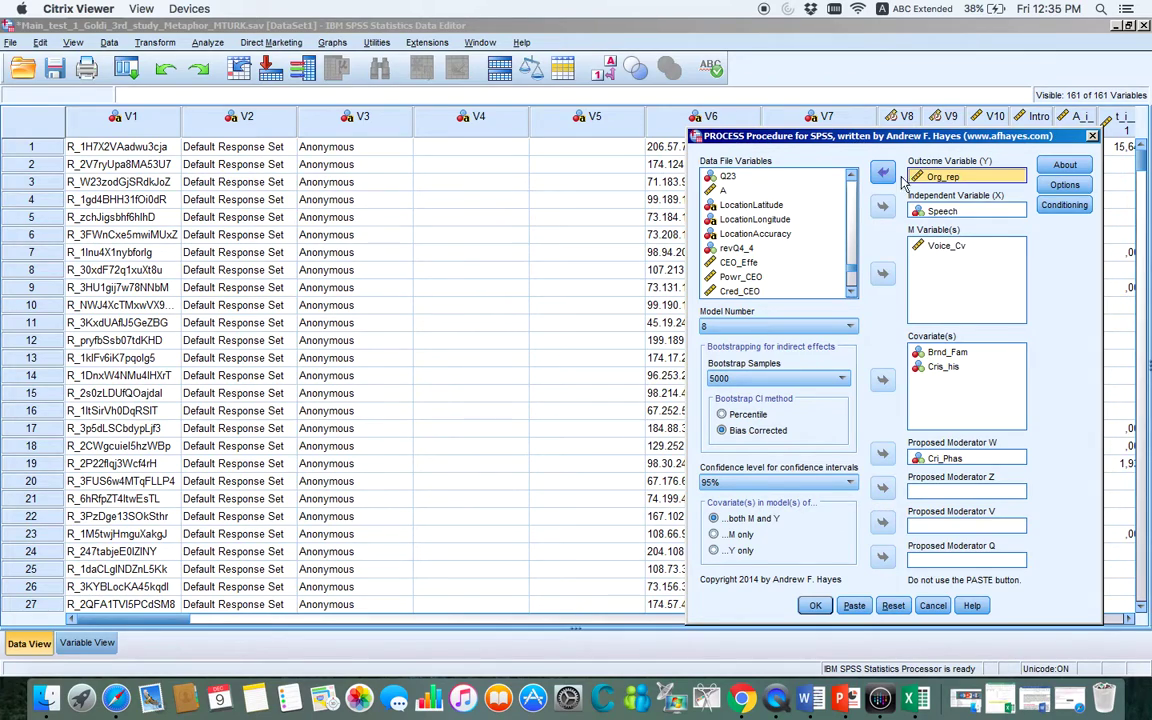
pyautogui.click(940, 211)
pyautogui.click(882, 207)
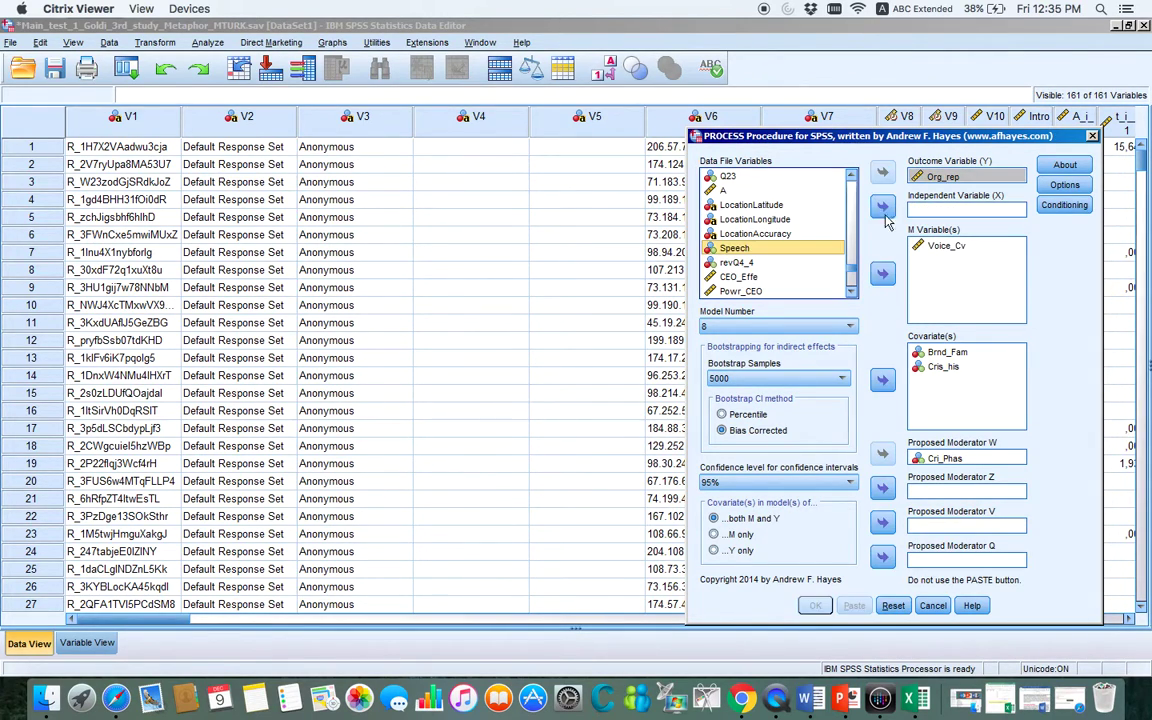
pyautogui.click(882, 207)
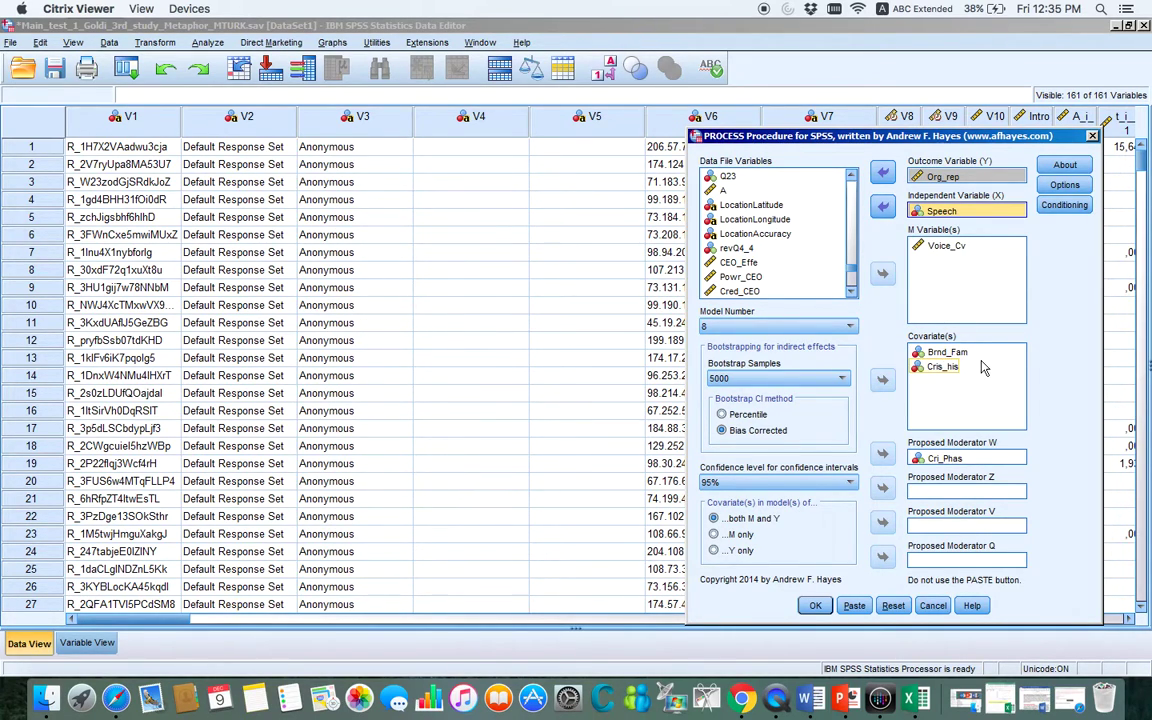
# Run the PROCESS analysis with Cri_Phas as proposed moderator W.
pyautogui.click(944, 462)
pyautogui.click(815, 607)
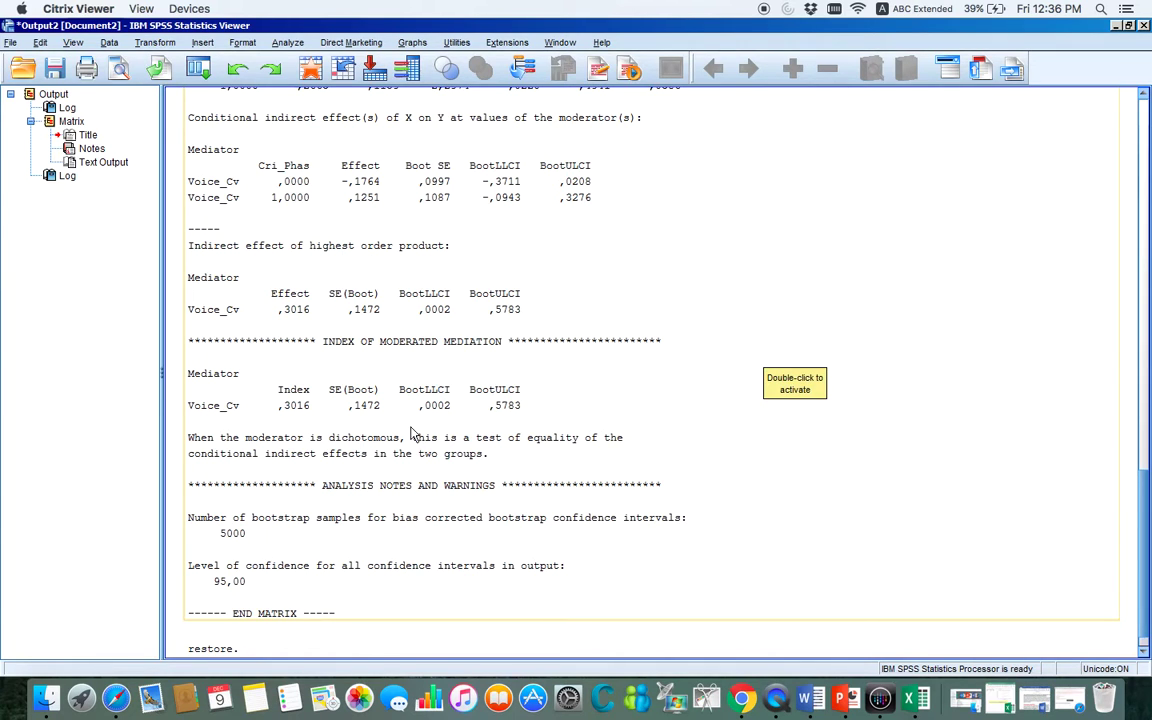
# Examine the PROCESS output: the Voice_Cv and Org_rep models, the conditional direct and indirect effects, and the index of moderated mediation.
pyautogui.scroll(15, 735, 293)
pyautogui.scroll(-10, 735, 293)
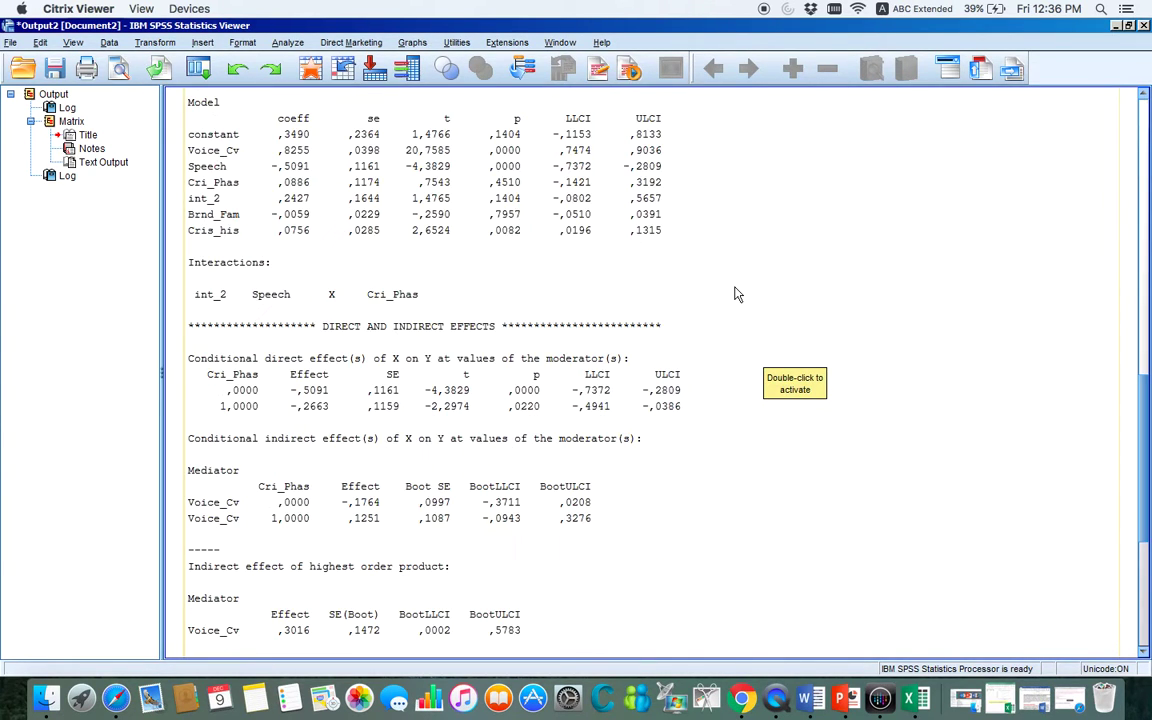
pyautogui.scroll(8, 735, 293)
pyautogui.scroll(4, 735, 293)
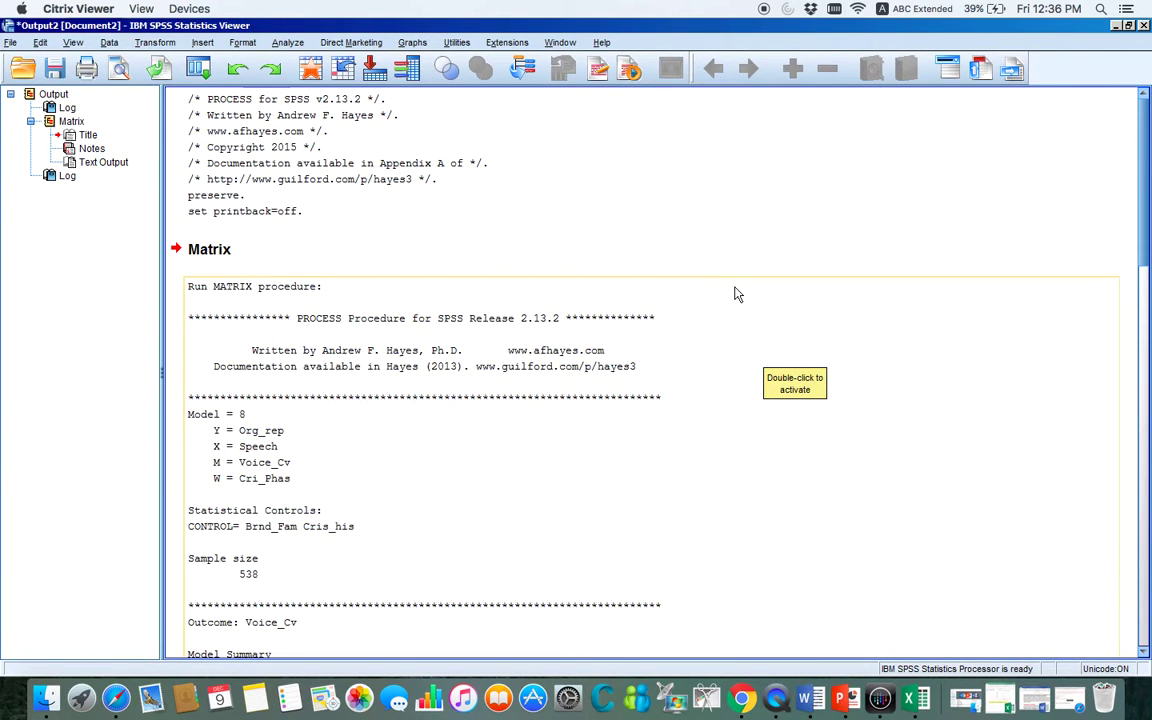
pyautogui.scroll(-1, 735, 293)
pyautogui.scroll(-12, 735, 293)
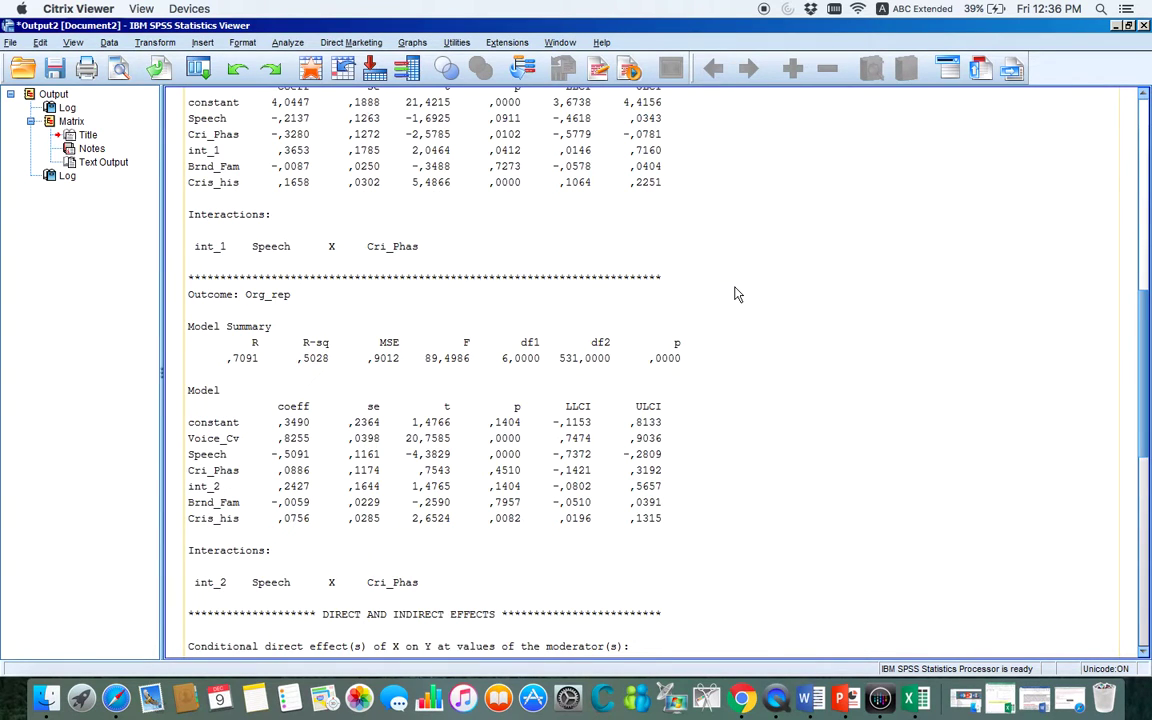
pyautogui.scroll(-12, 735, 293)
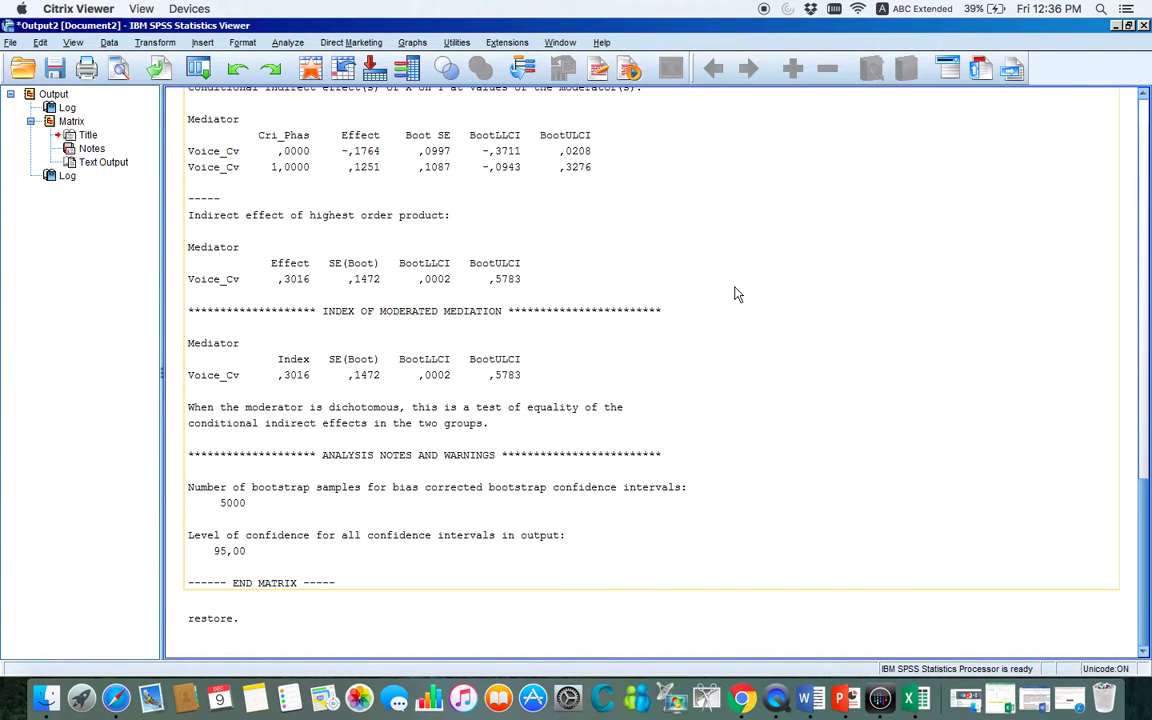
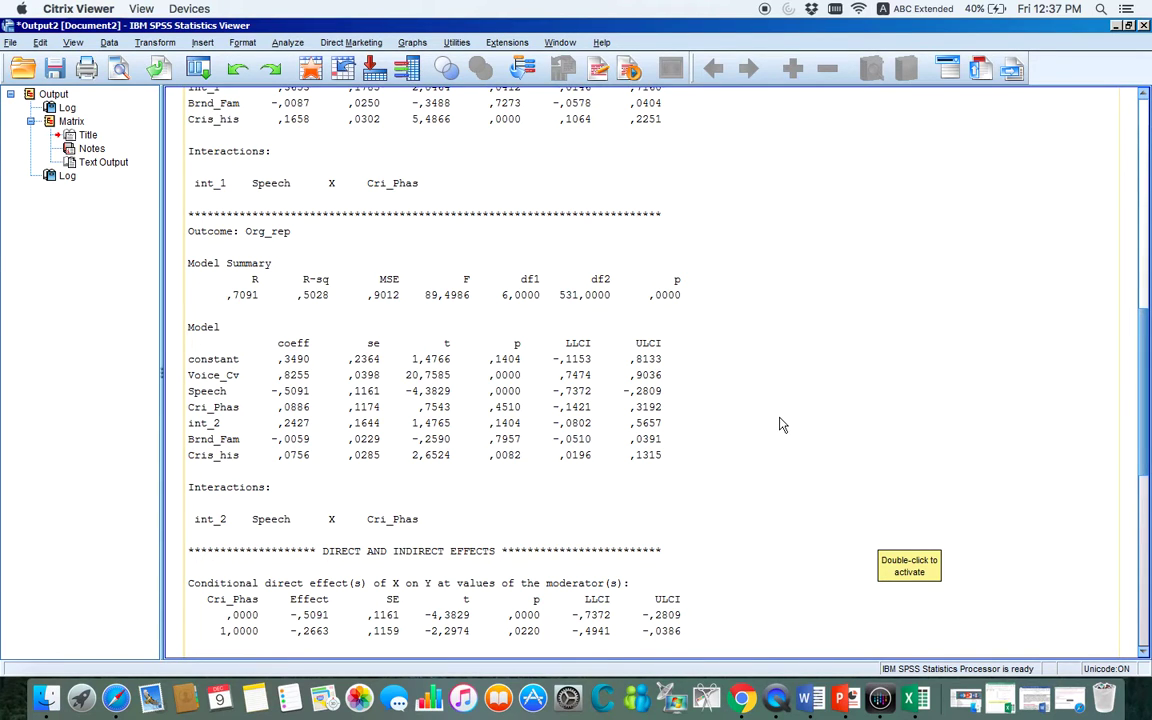
pyautogui.scroll(-5, 617, 381)
pyautogui.scroll(10, 616, 381)
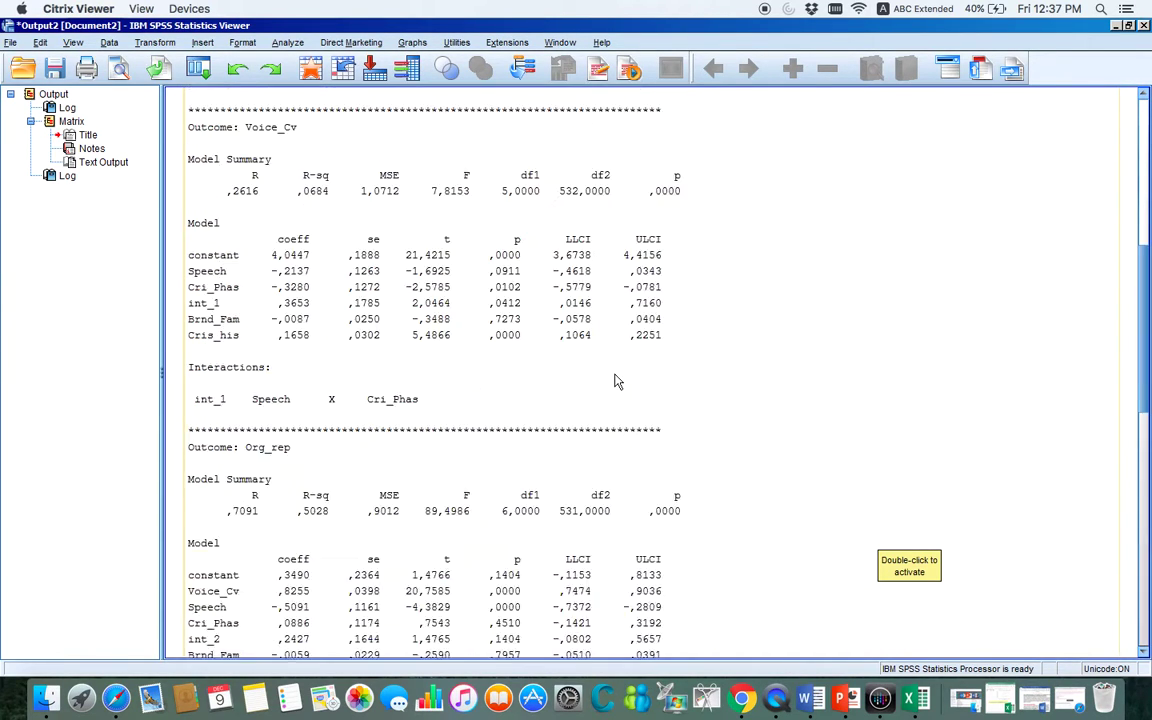
pyautogui.scroll(1, 616, 381)
pyautogui.scroll(-1, 616, 381)
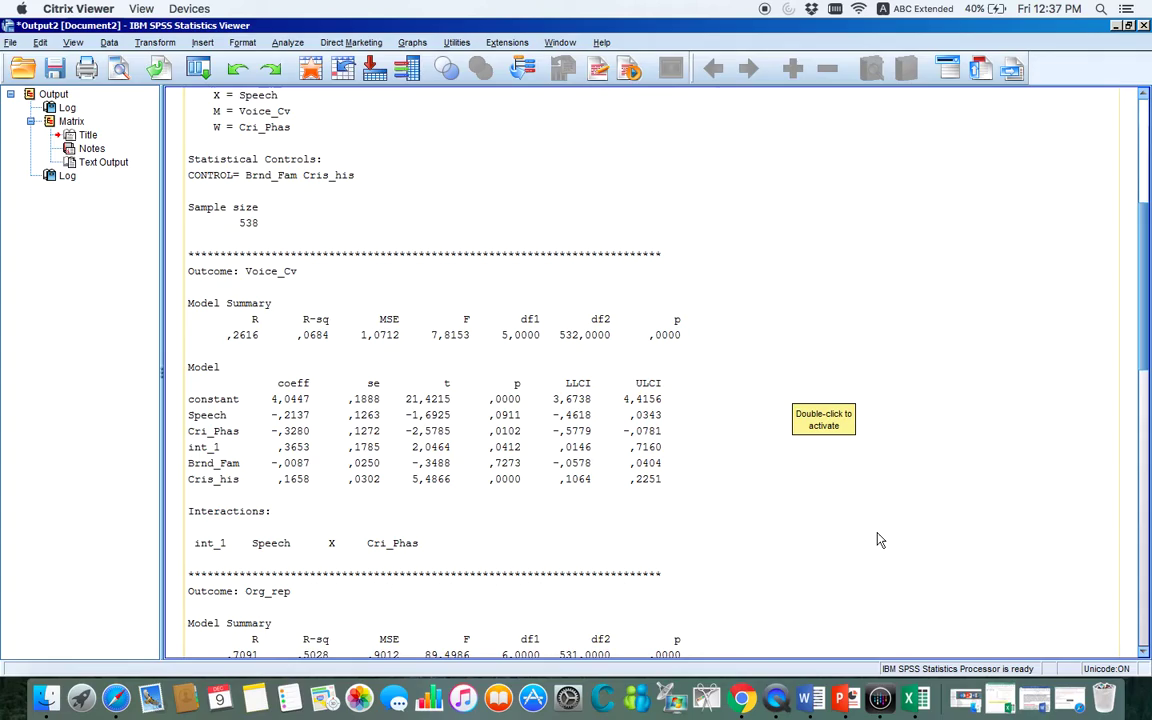
# Switch to the Word guide on plotting a moderated mediation graph and examine the color-highlighted coefficients in its annotated PROCESS output.
pyautogui.click(812, 704)
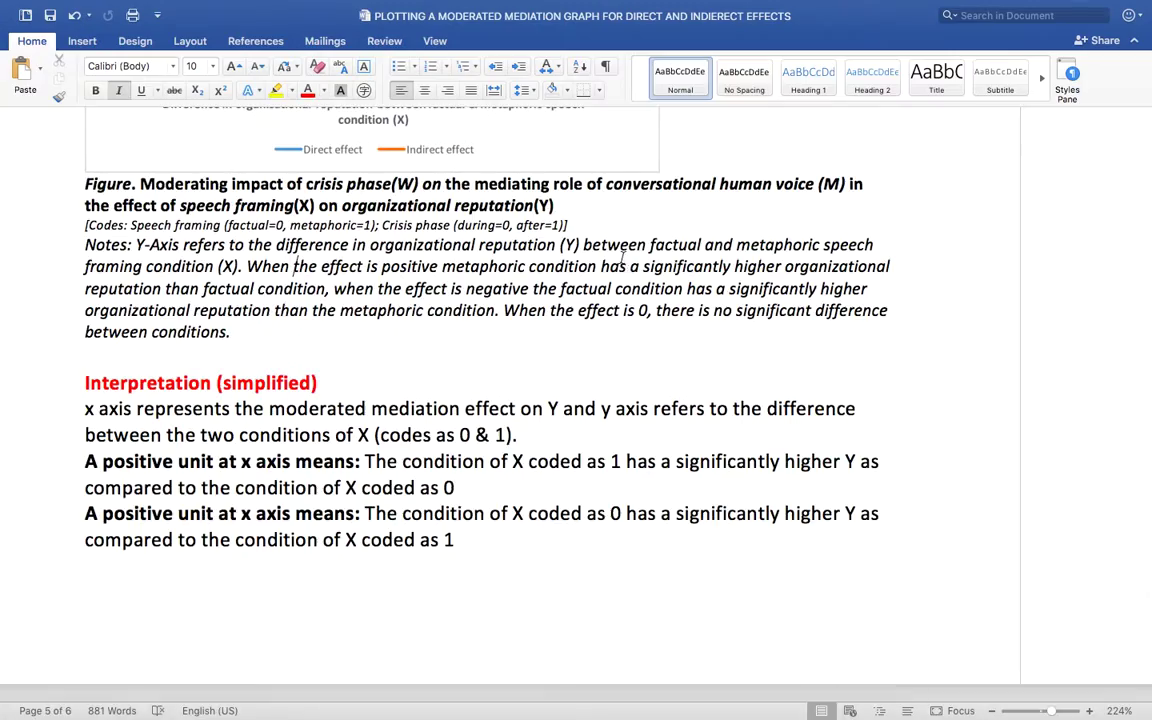
pyautogui.scroll(15, 622, 258)
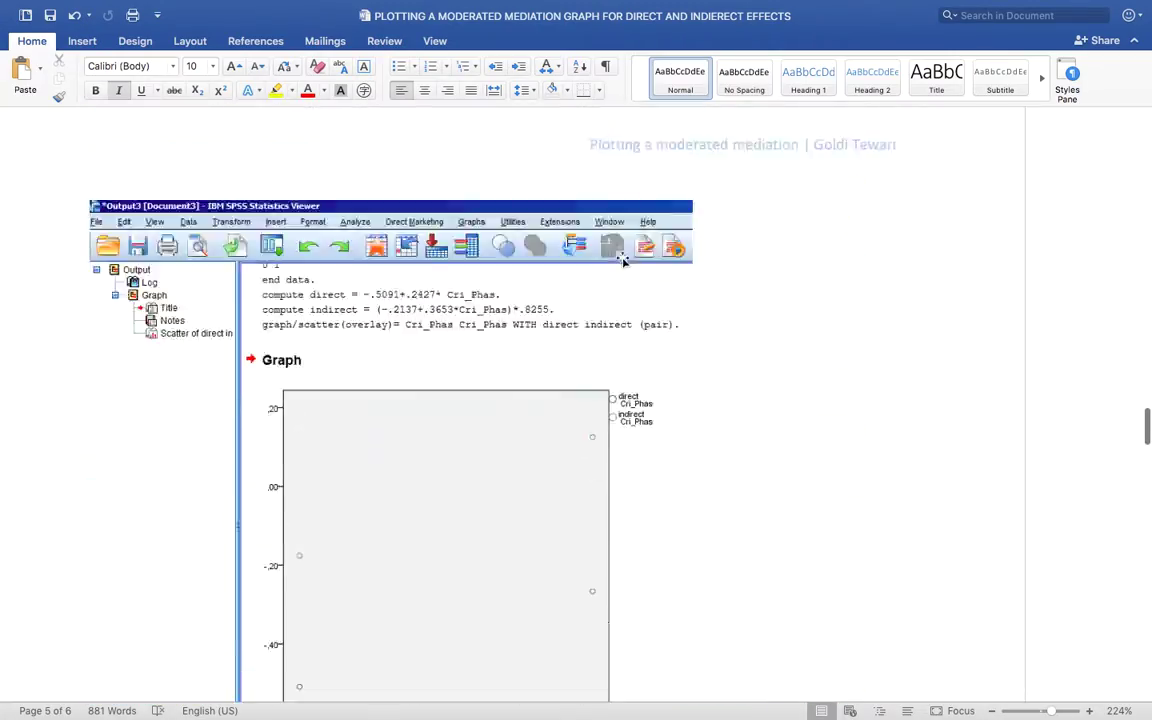
pyautogui.scroll(15, 622, 258)
pyautogui.scroll(-3, 622, 258)
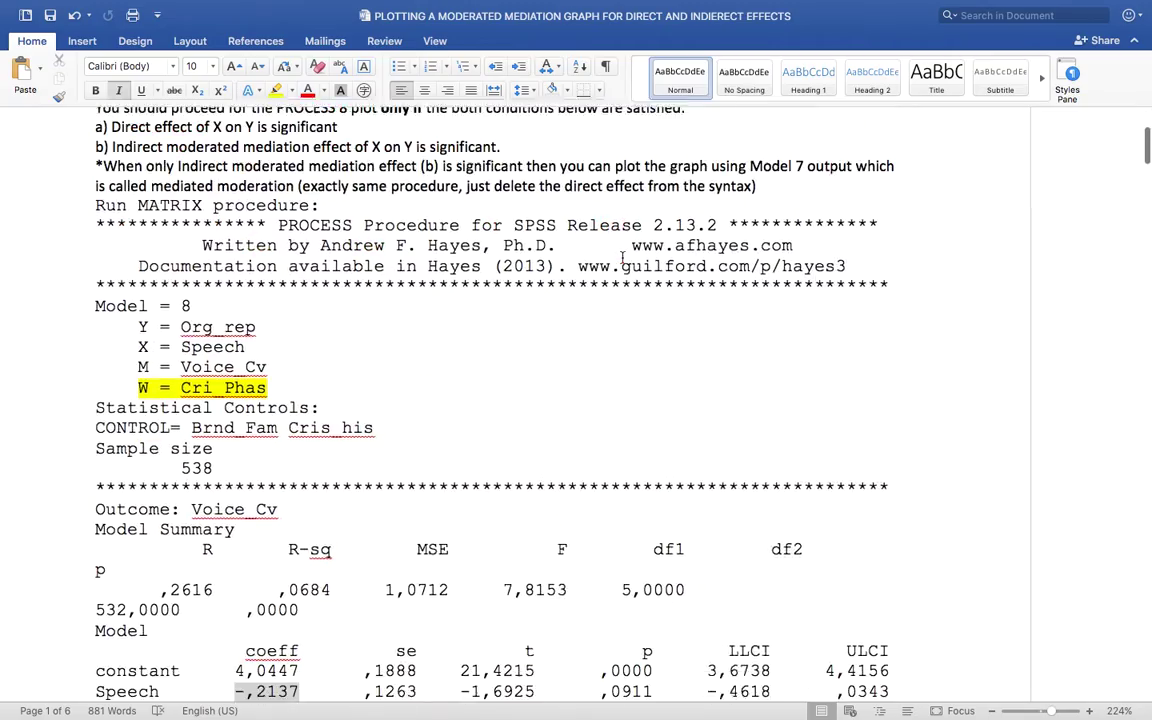
pyautogui.scroll(-15, 622, 258)
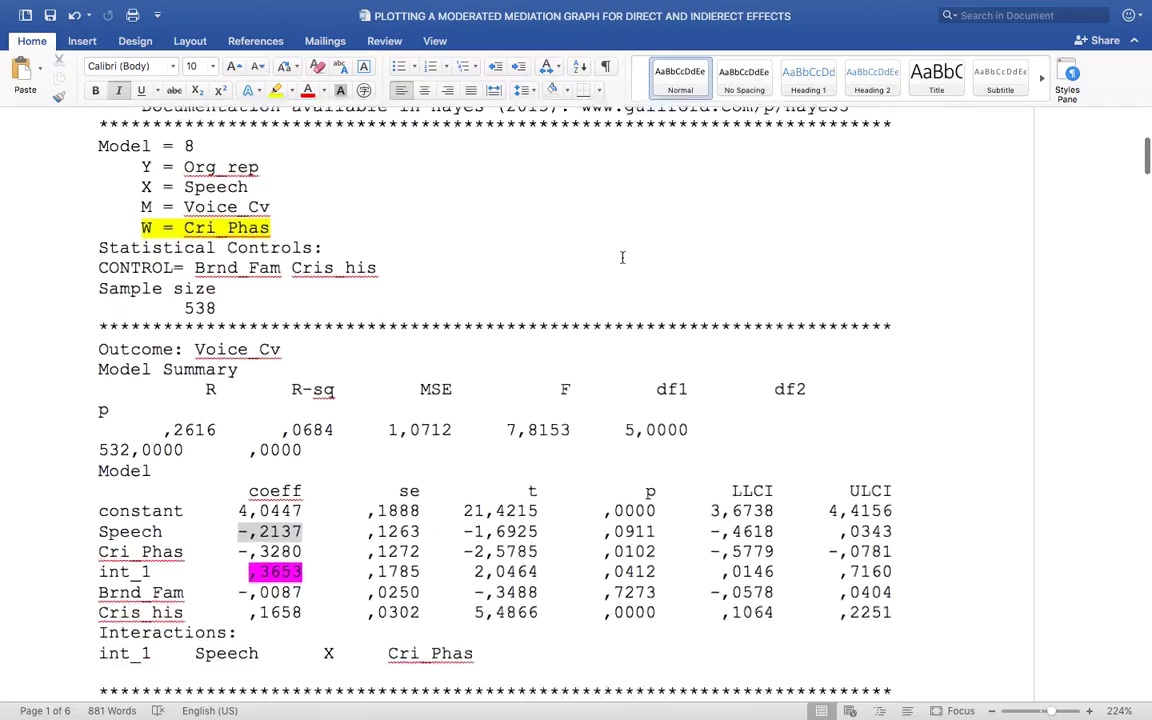
pyautogui.scroll(-10, 627, 263)
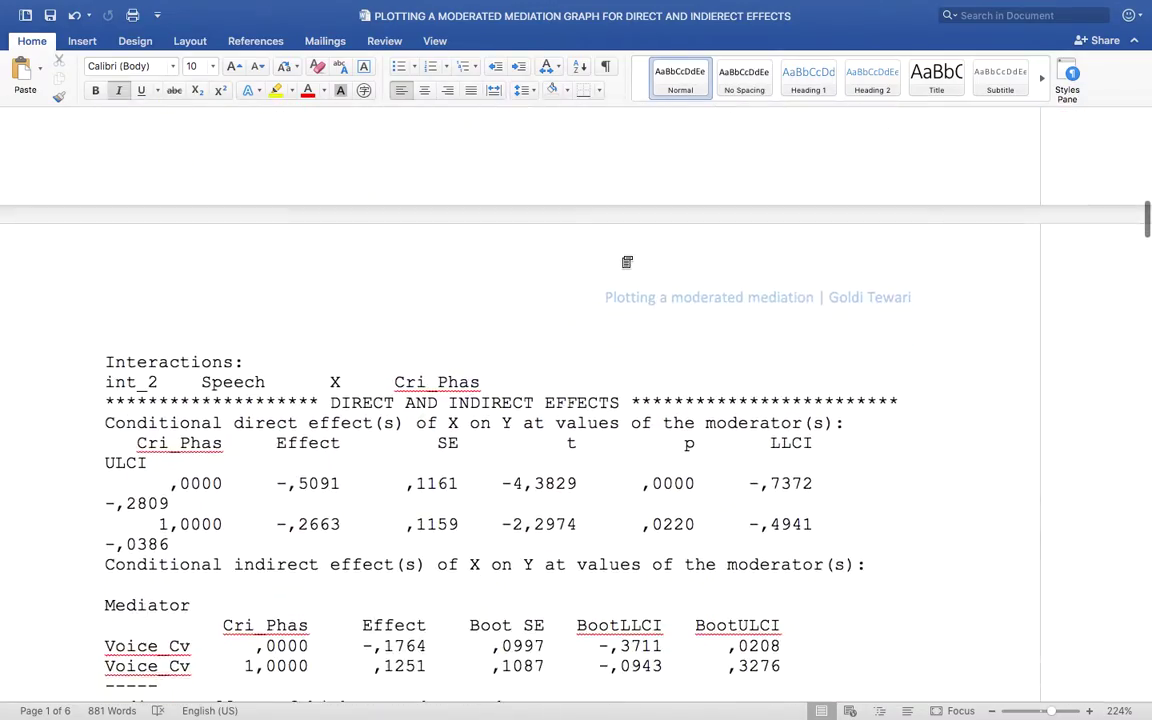
pyautogui.scroll(10, 622, 258)
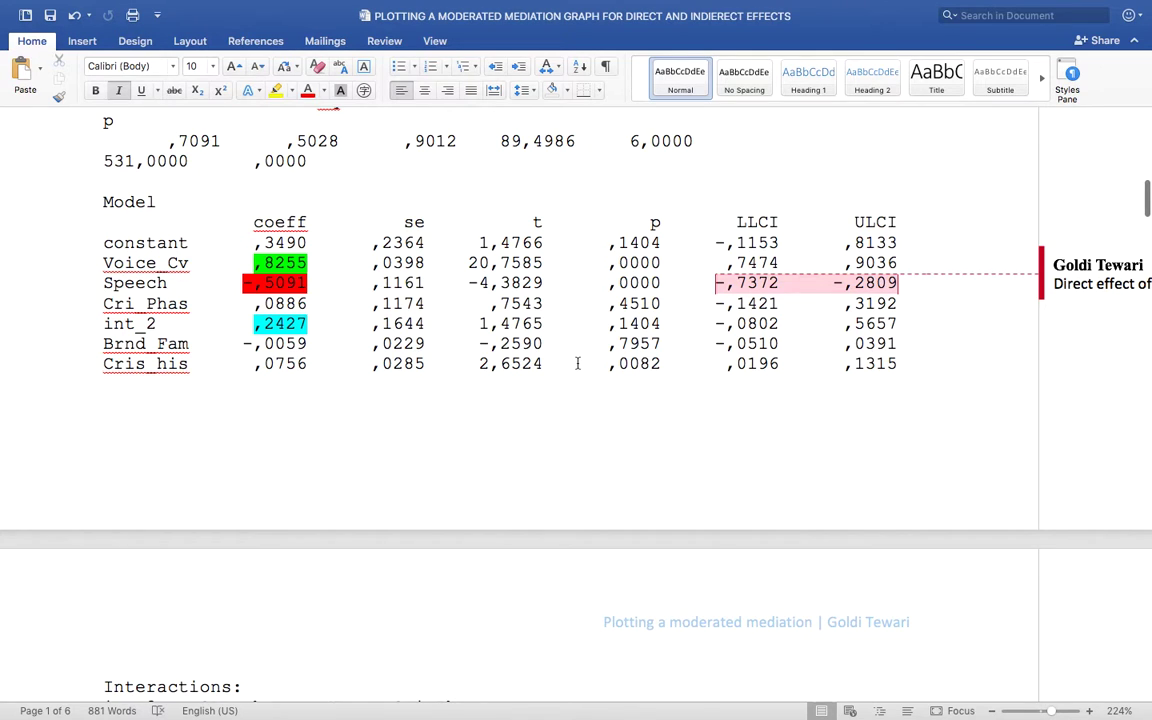
pyautogui.scroll(-2, 577, 363)
pyautogui.scroll(2, 577, 363)
pyautogui.scroll(-5, 577, 363)
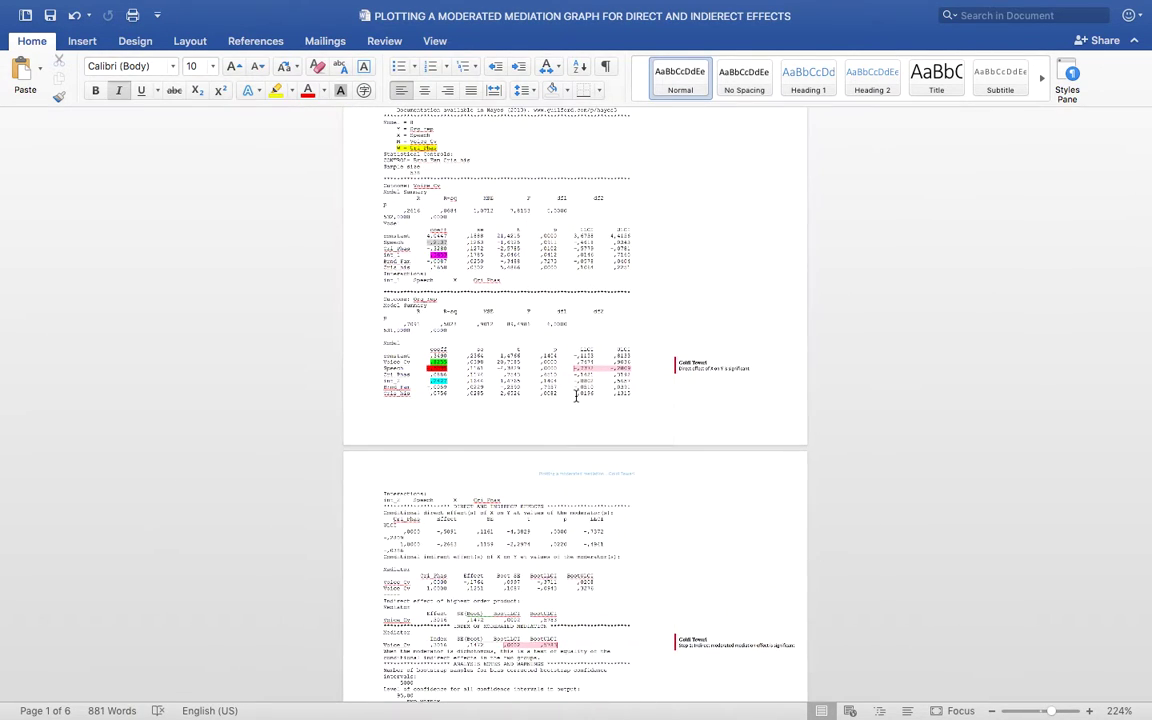
pyautogui.scroll(-5, 576, 395)
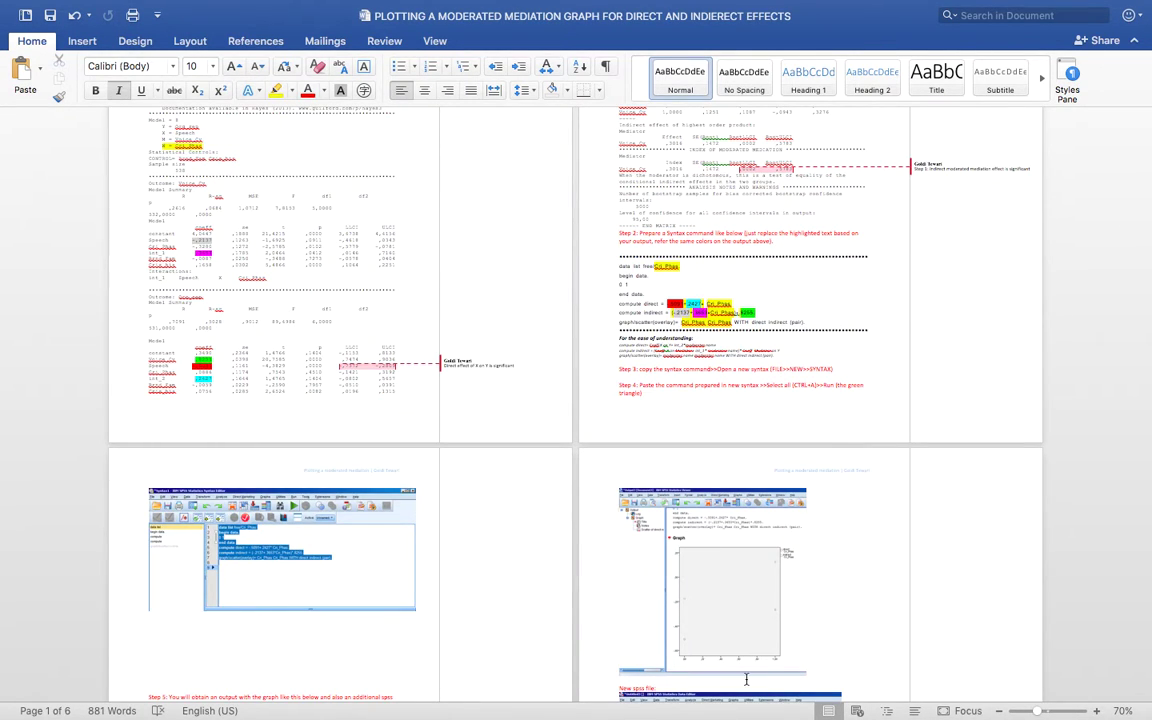
pyautogui.moveTo(1039, 712); pyautogui.dragTo(1046, 712)
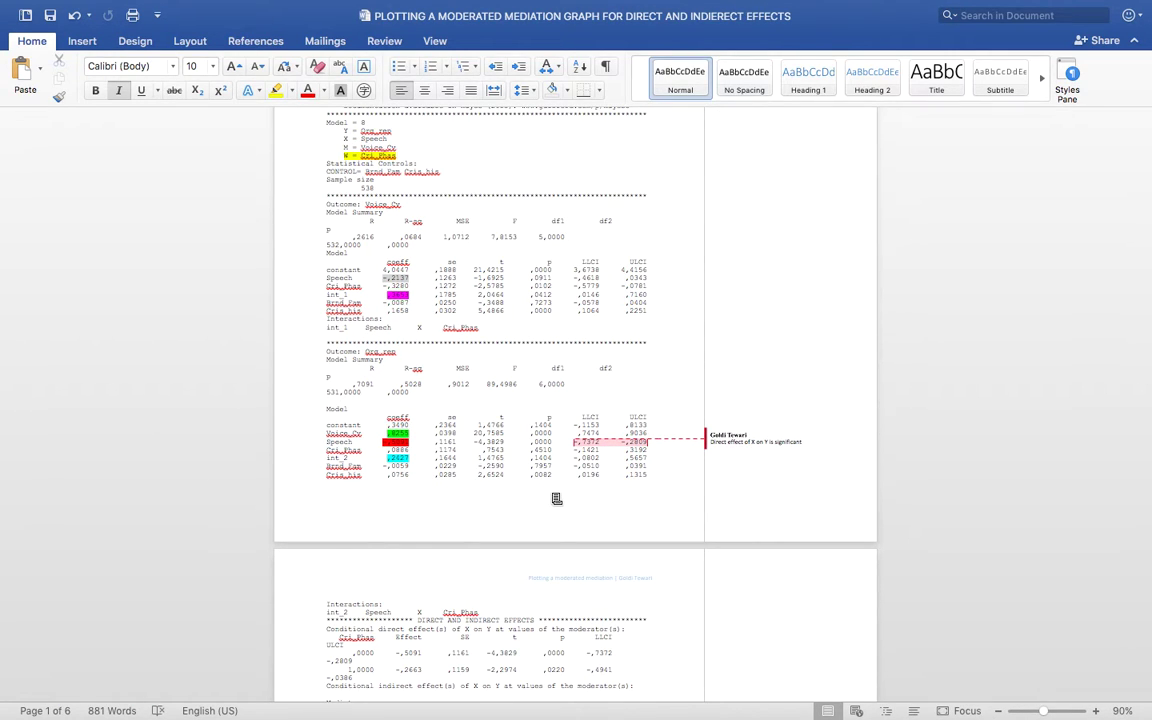
pyautogui.scroll(-3, 557, 499)
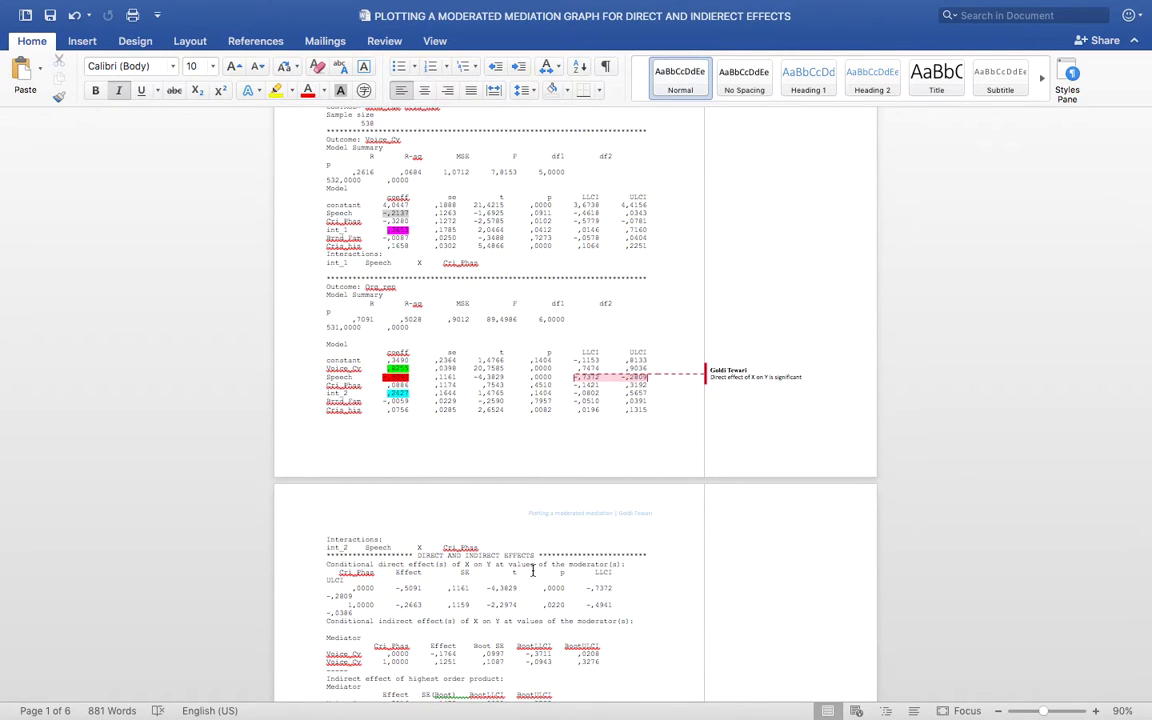
pyautogui.scroll(-5, 533, 570)
pyautogui.scroll(6, 540, 575)
pyautogui.scroll(-4, 572, 584)
# Read the Step 2 syntax template in the guide, from the data list line through the graph/scatter line.
pyautogui.scroll(-10, 572, 584)
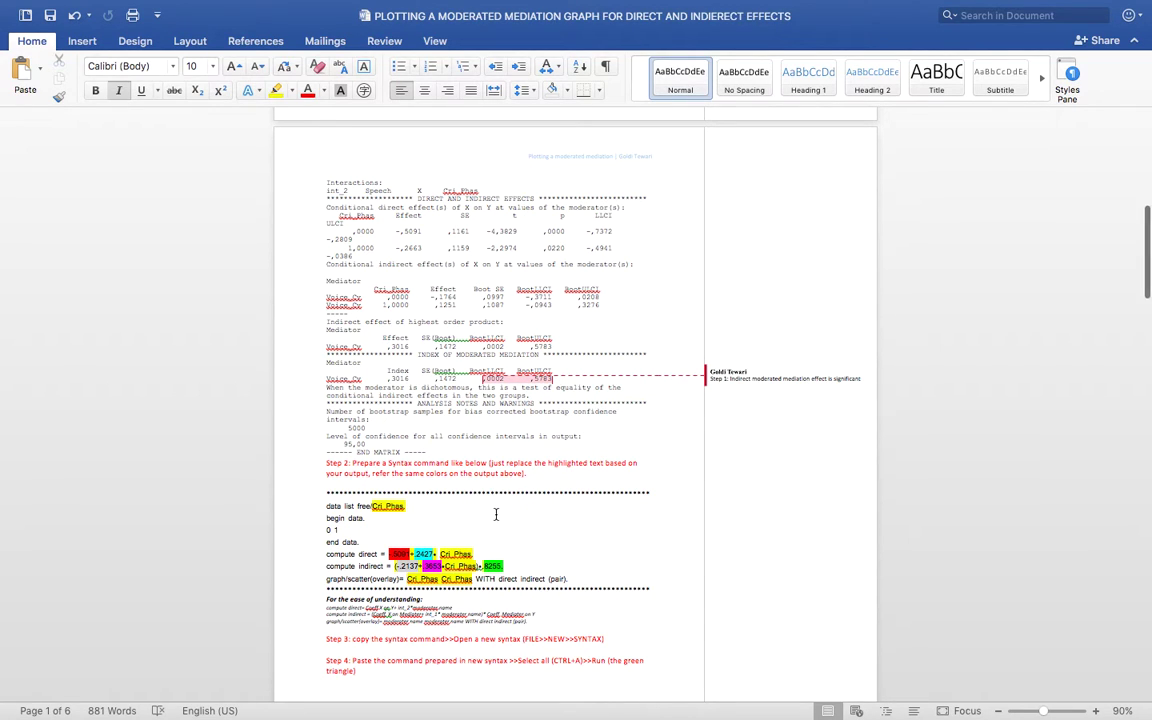
pyautogui.scroll(3, 495, 514)
pyautogui.scroll(-7, 495, 514)
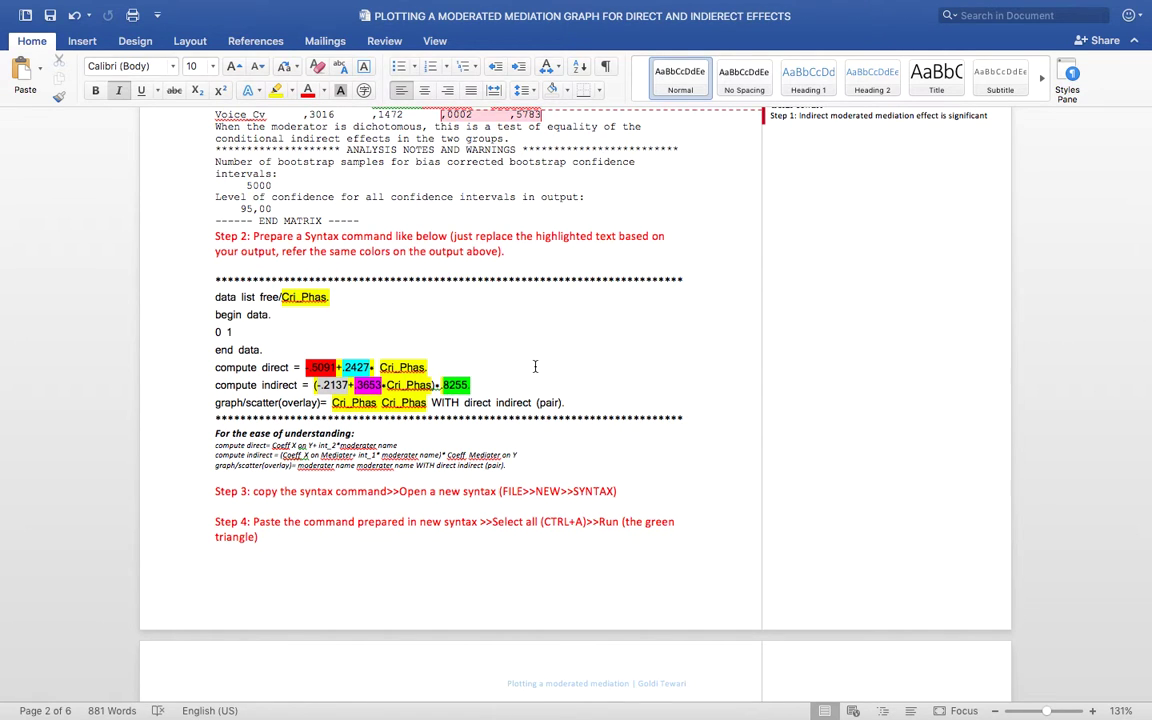
pyautogui.scroll(3, 535, 367)
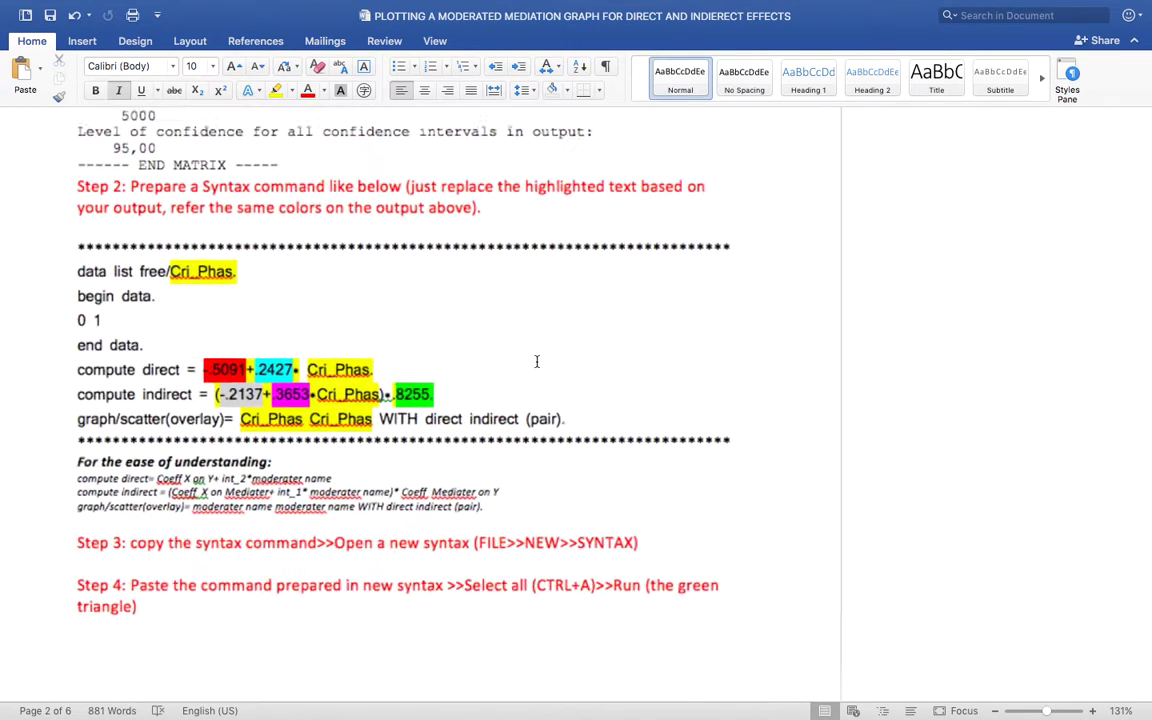
pyautogui.scroll(2, 370, 330)
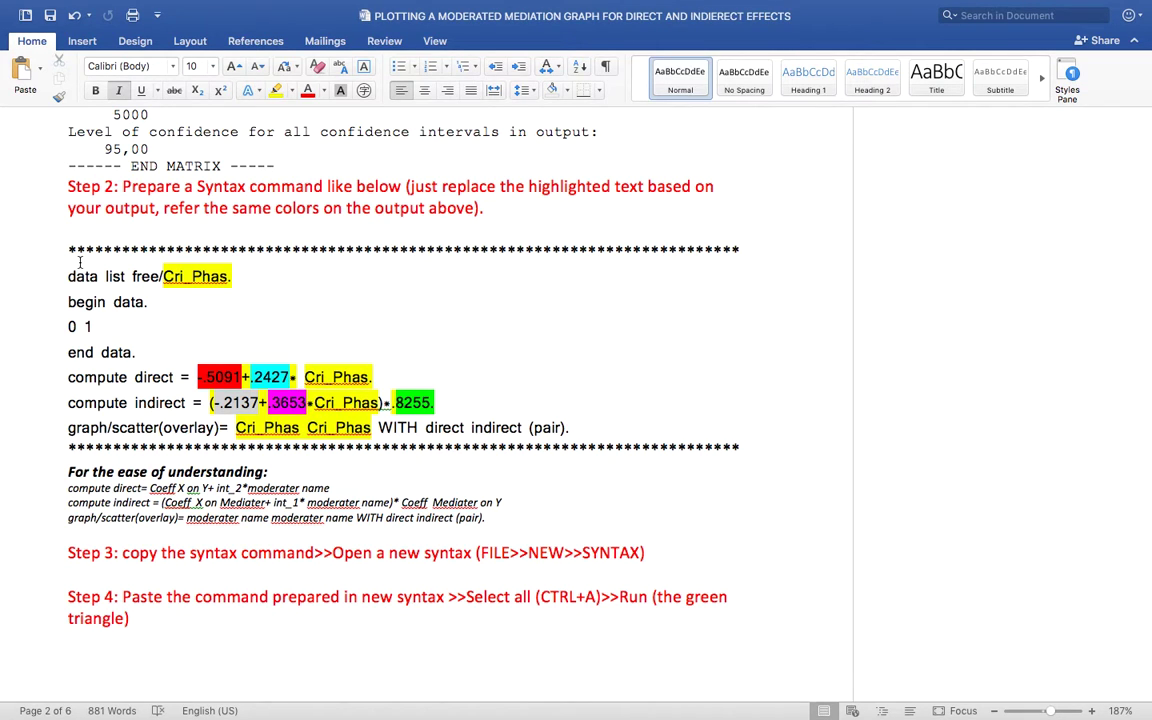
pyautogui.scroll(-1, 80, 262)
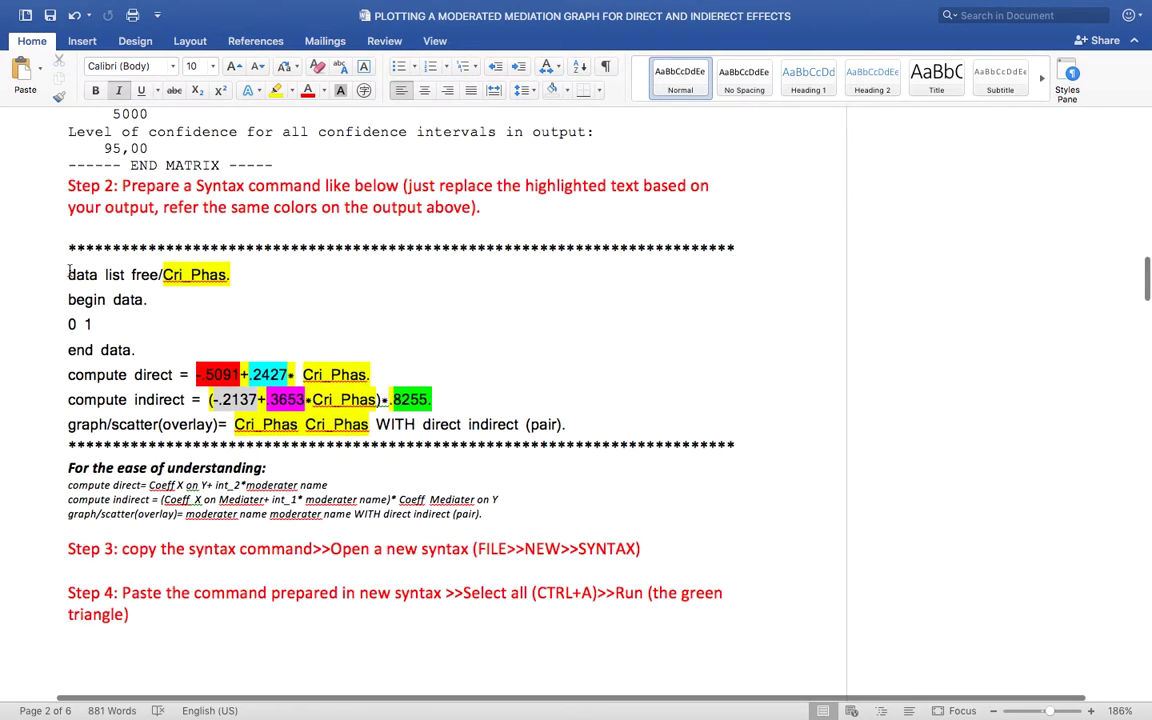
pyautogui.moveTo(64, 266); pyautogui.dragTo(640, 427)
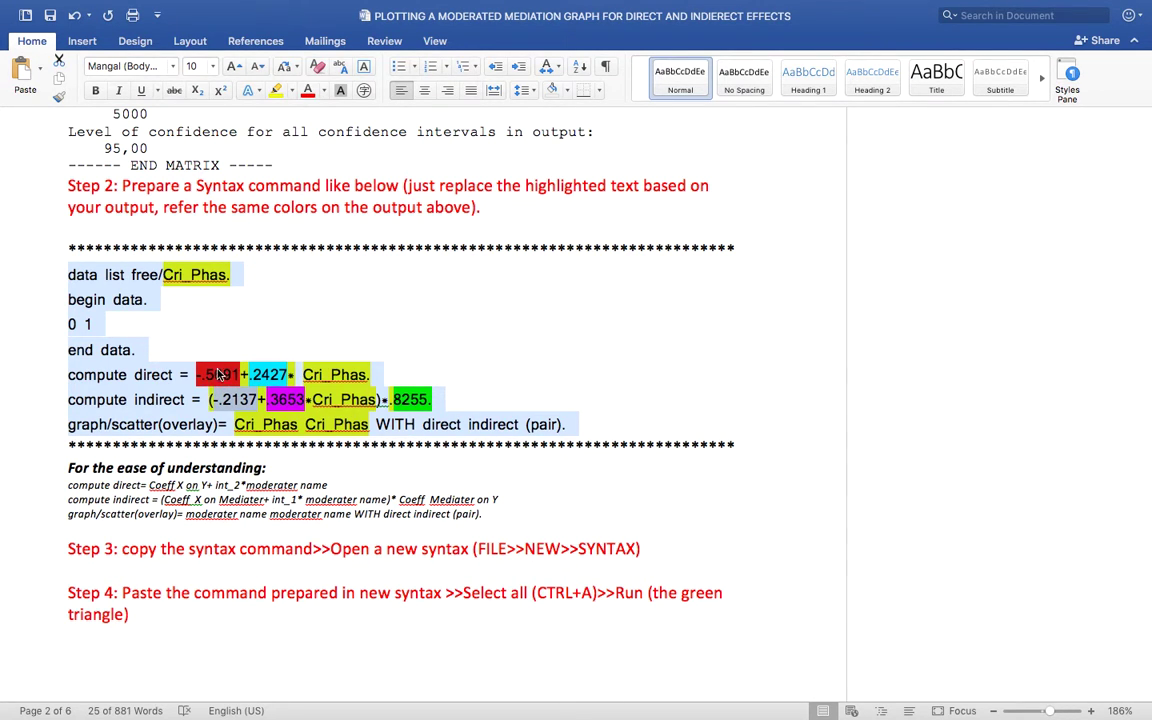
# Compare the compute direct line with the Org_rep model to trace its Speech and int_2 coefficients.
pyautogui.scroll(15, 222, 378)
pyautogui.scroll(5, 222, 378)
pyautogui.scroll(-8, 222, 378)
pyautogui.scroll(-10, 222, 378)
pyautogui.scroll(5, 225, 380)
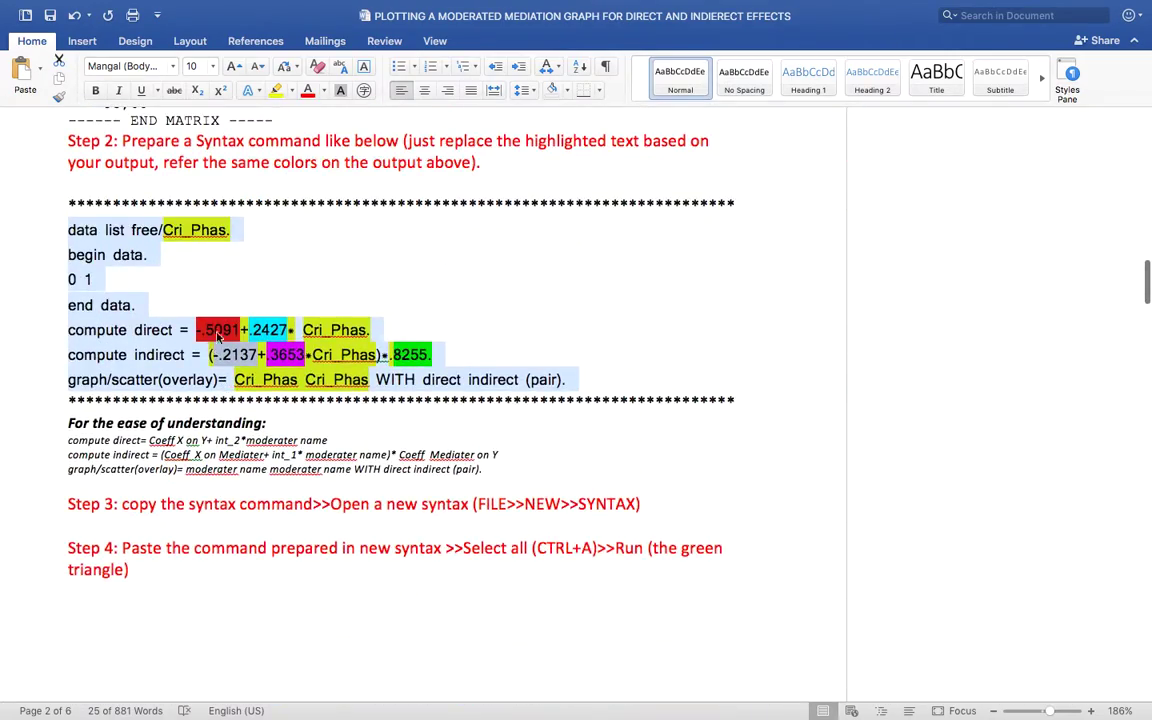
pyautogui.scroll(10, 230, 334)
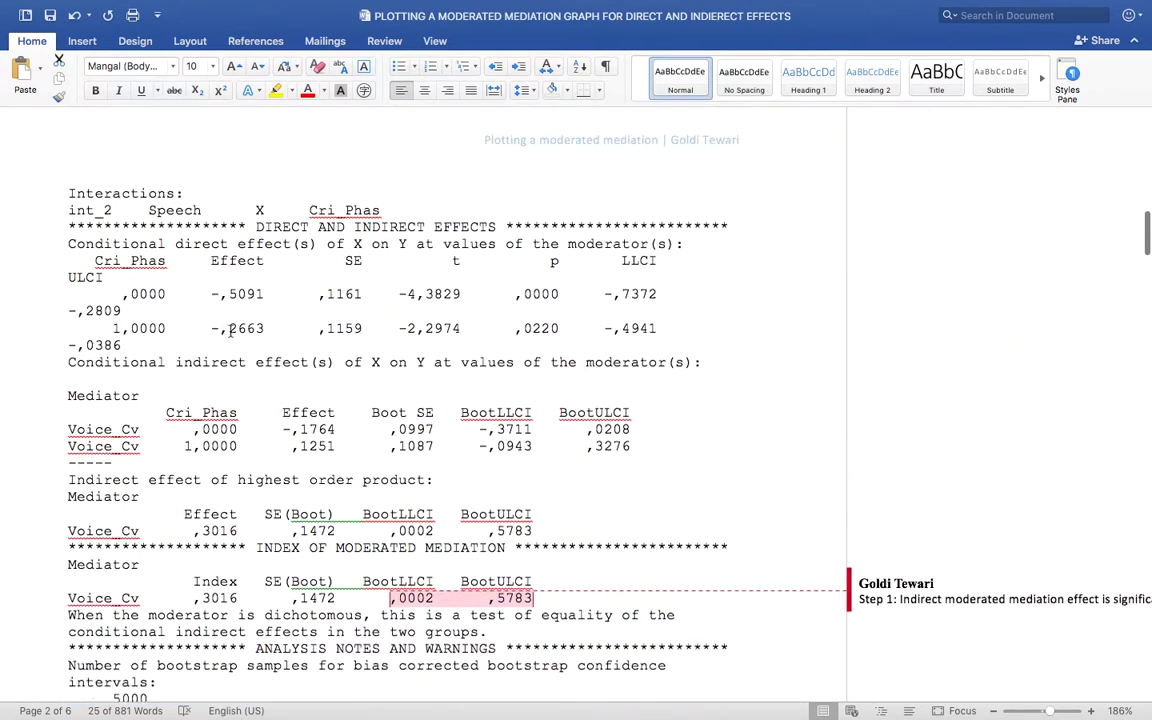
pyautogui.scroll(5, 235, 336)
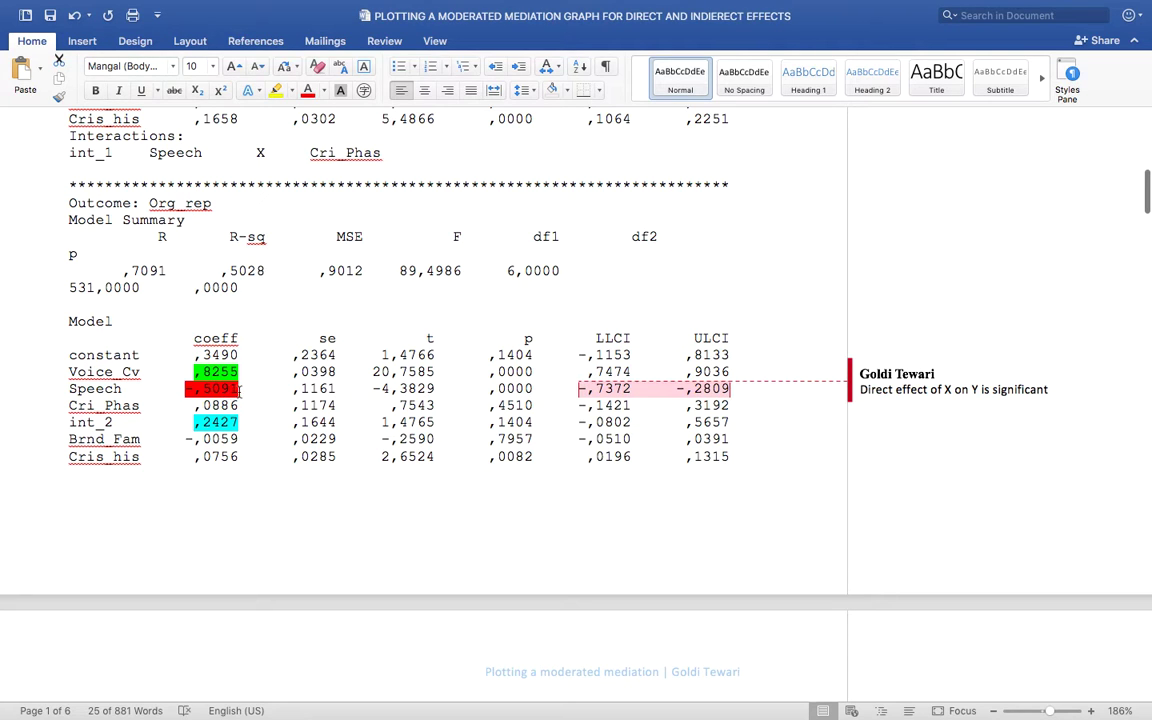
pyautogui.scroll(-15, 233, 390)
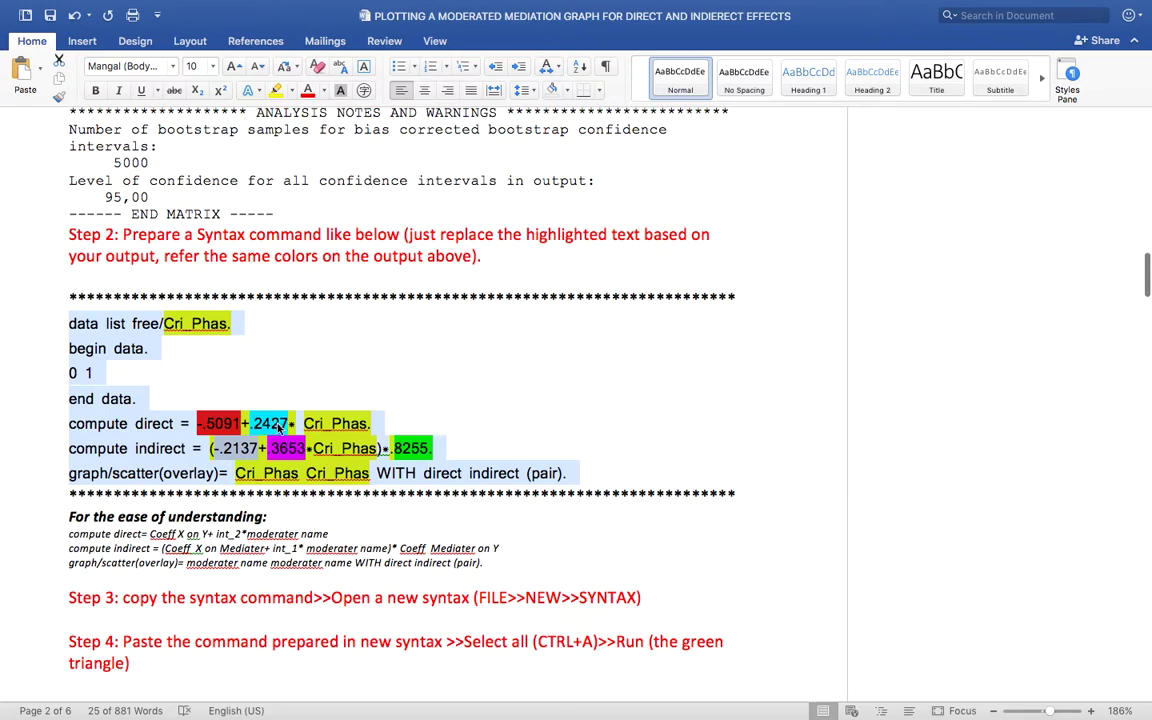
pyautogui.scroll(15, 270, 428)
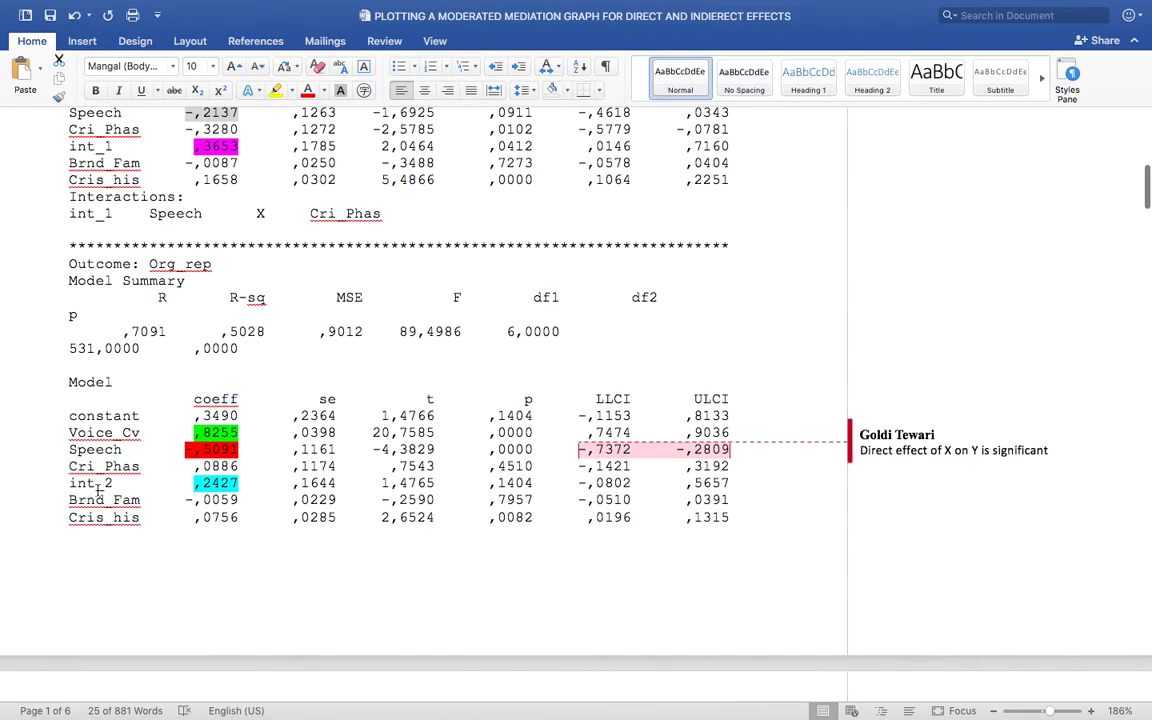
pyautogui.scroll(-15, 230, 485)
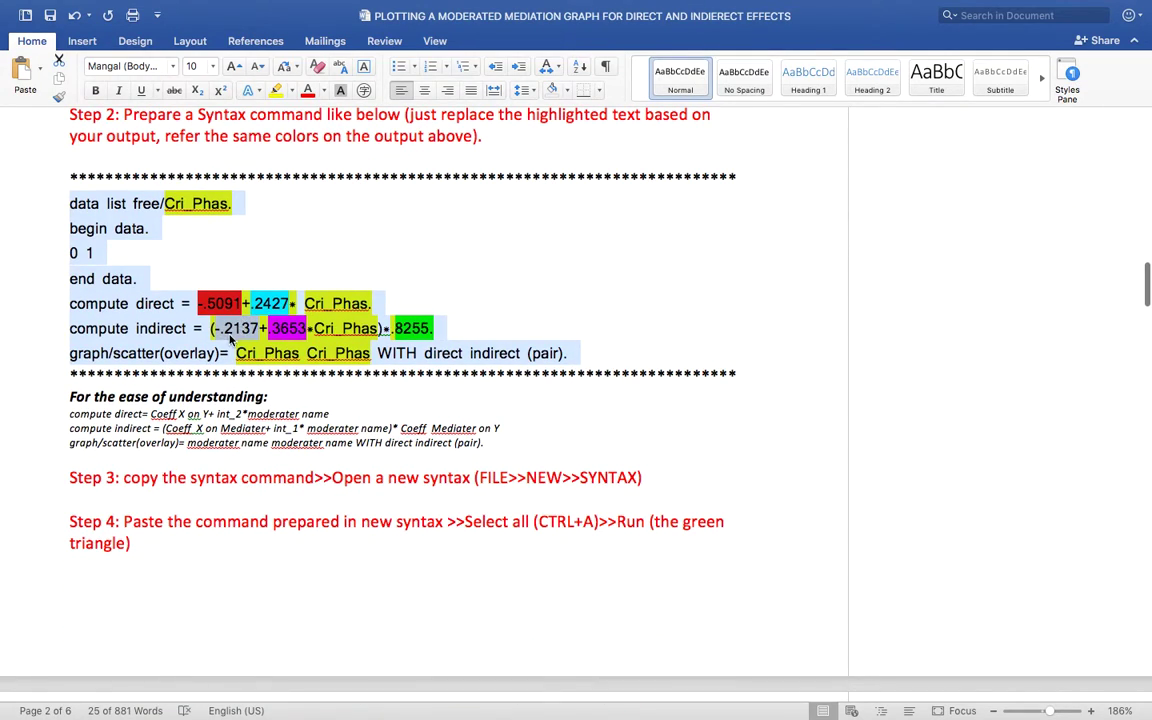
# Trace the compute indirect coefficients to Speech and int_1 in the Voice_Cv model and Voice_Cv in the Org_rep model.
pyautogui.scroll(15, 232, 333)
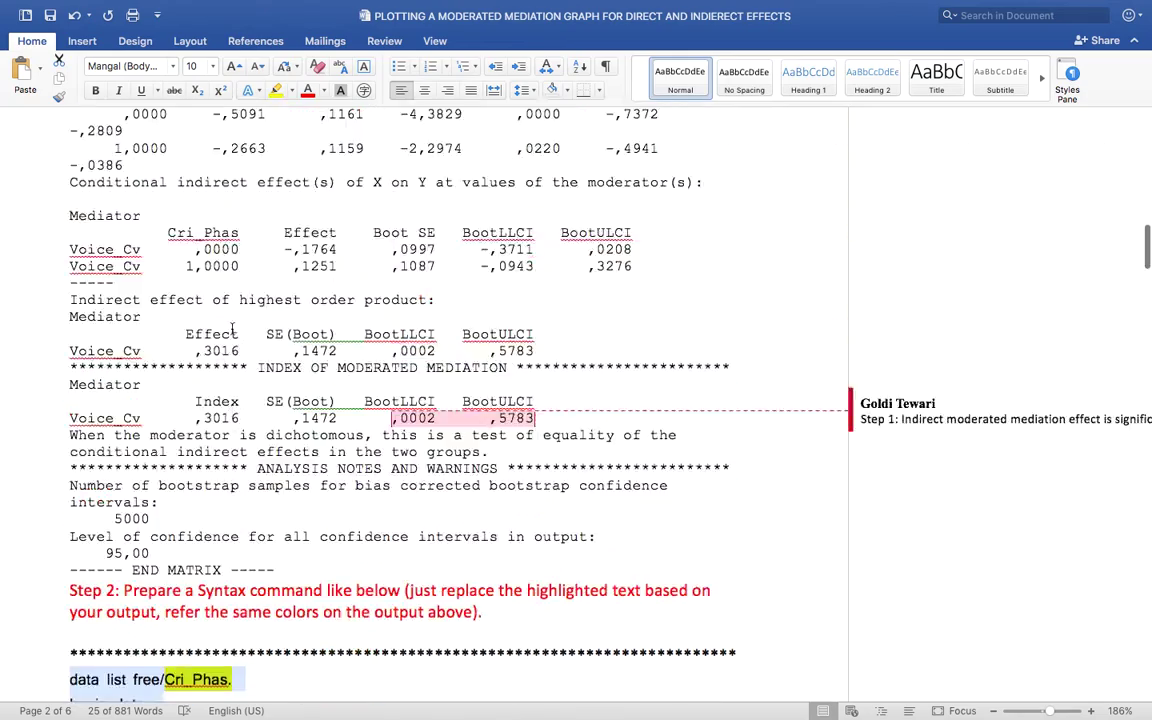
pyautogui.scroll(5, 213, 373)
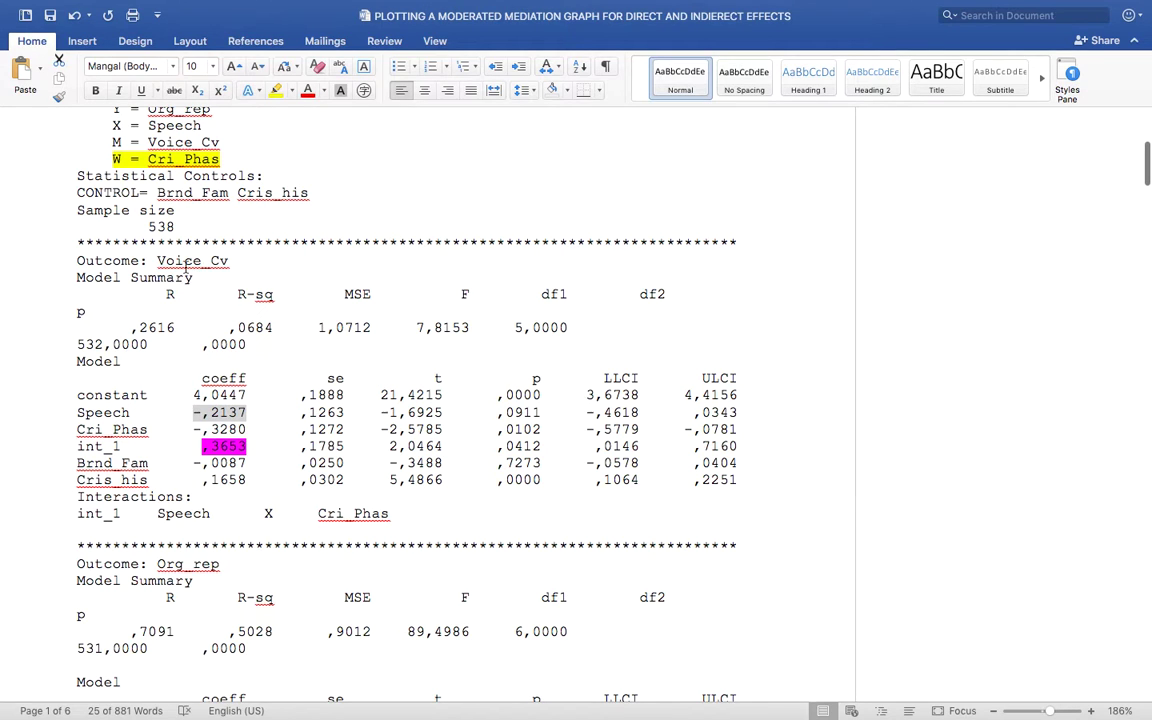
pyautogui.scroll(-20, 306, 499)
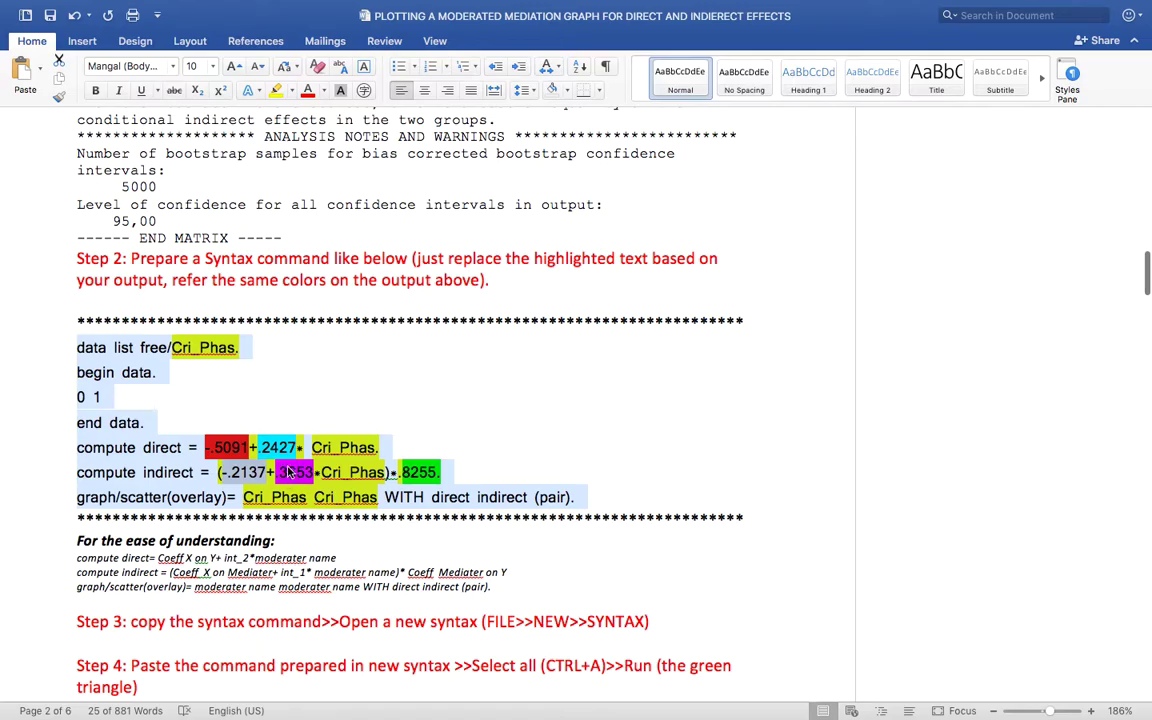
pyautogui.scroll(15, 275, 445)
pyautogui.scroll(8, 288, 470)
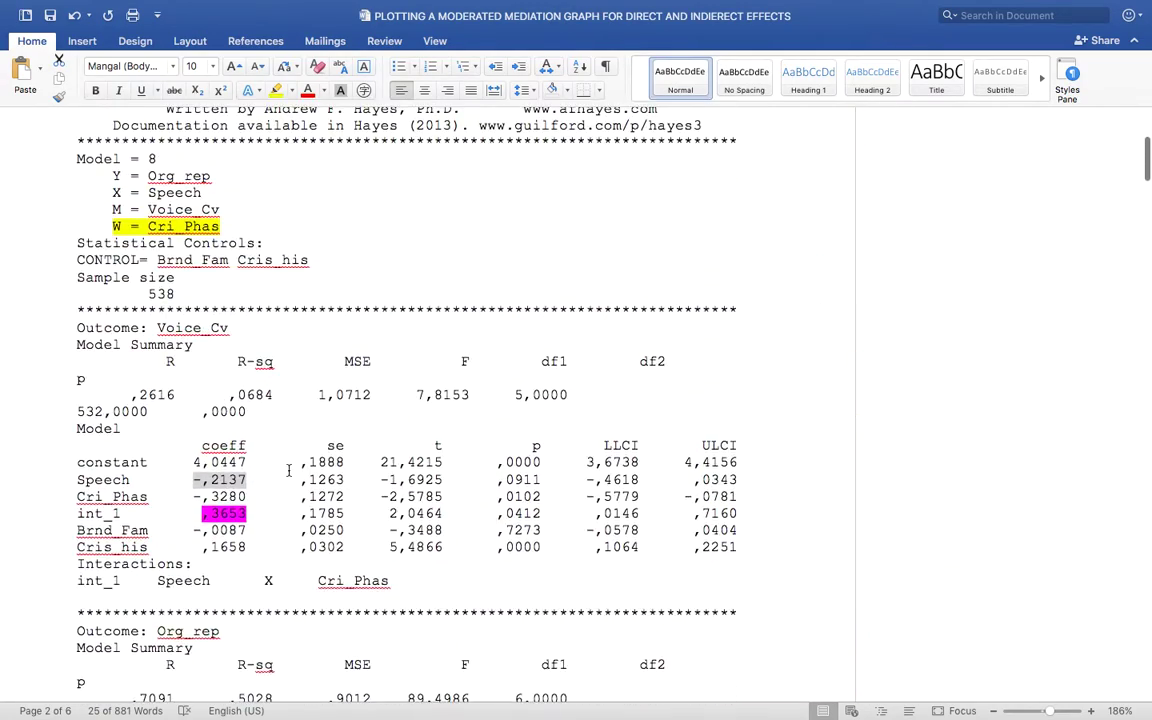
pyautogui.scroll(-2, 288, 470)
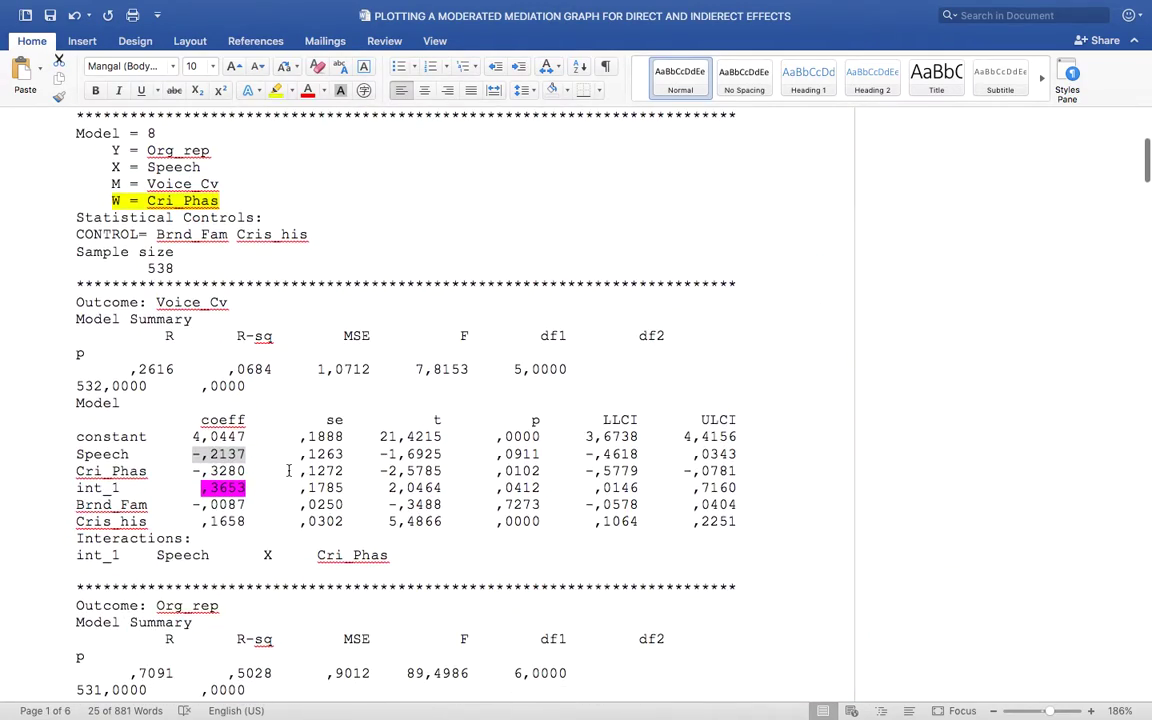
pyautogui.scroll(-20, 361, 536)
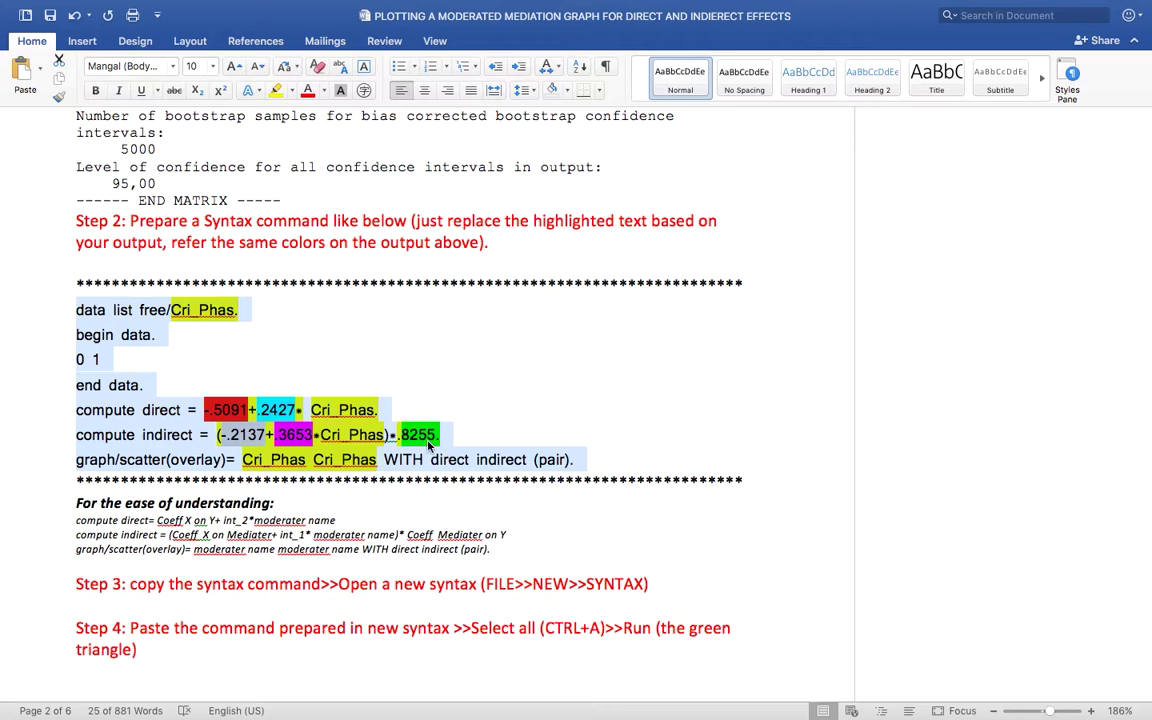
pyautogui.scroll(8, 432, 428)
pyautogui.scroll(20, 432, 428)
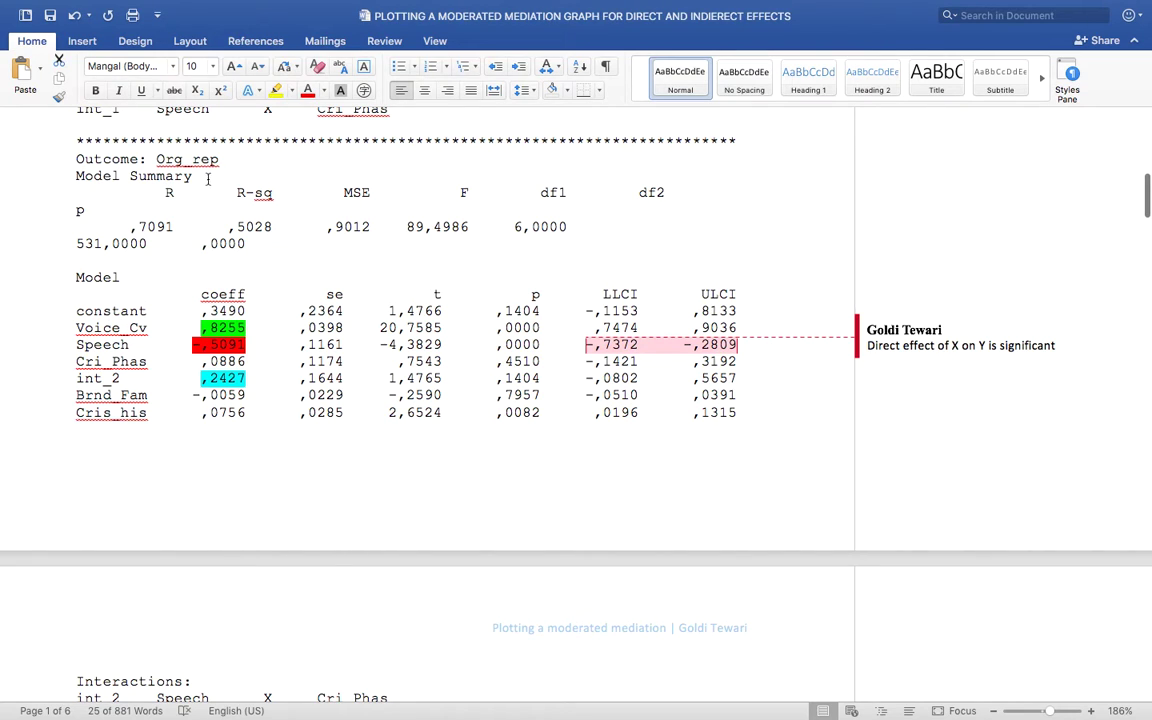
pyautogui.scroll(-20, 320, 520)
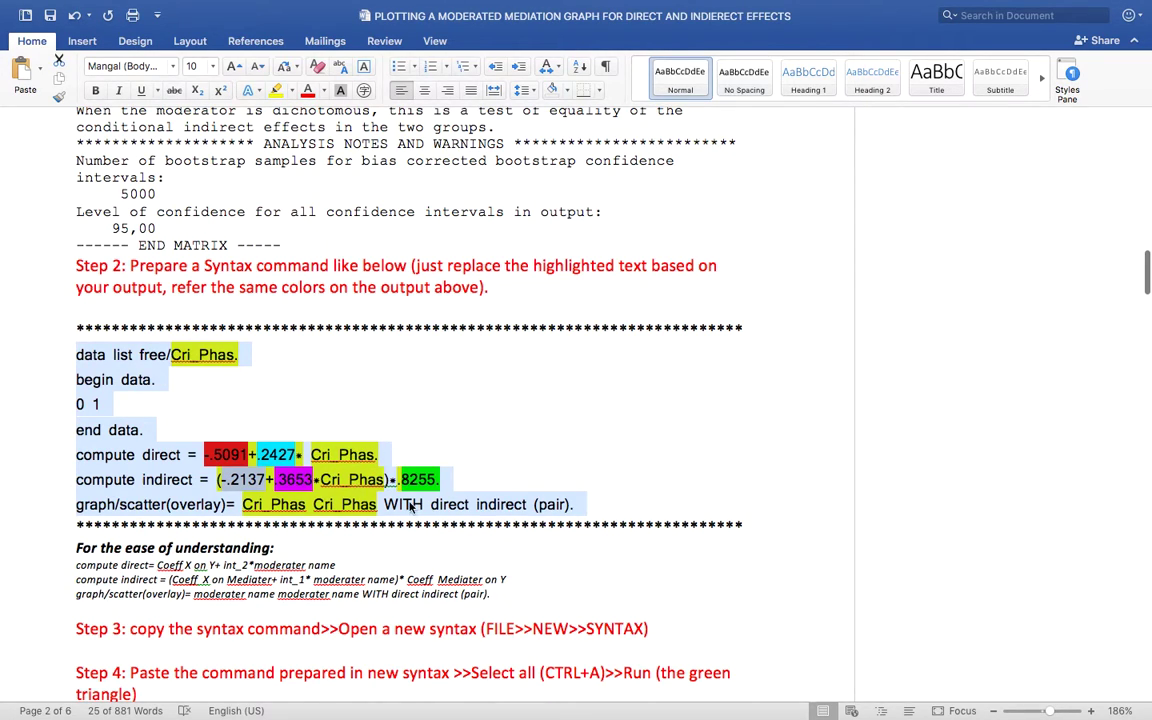
# Copy the Step 2 syntax block, from the data list line through the graph/scatter line, and switch back to SPSS.
pyautogui.click(376, 430)
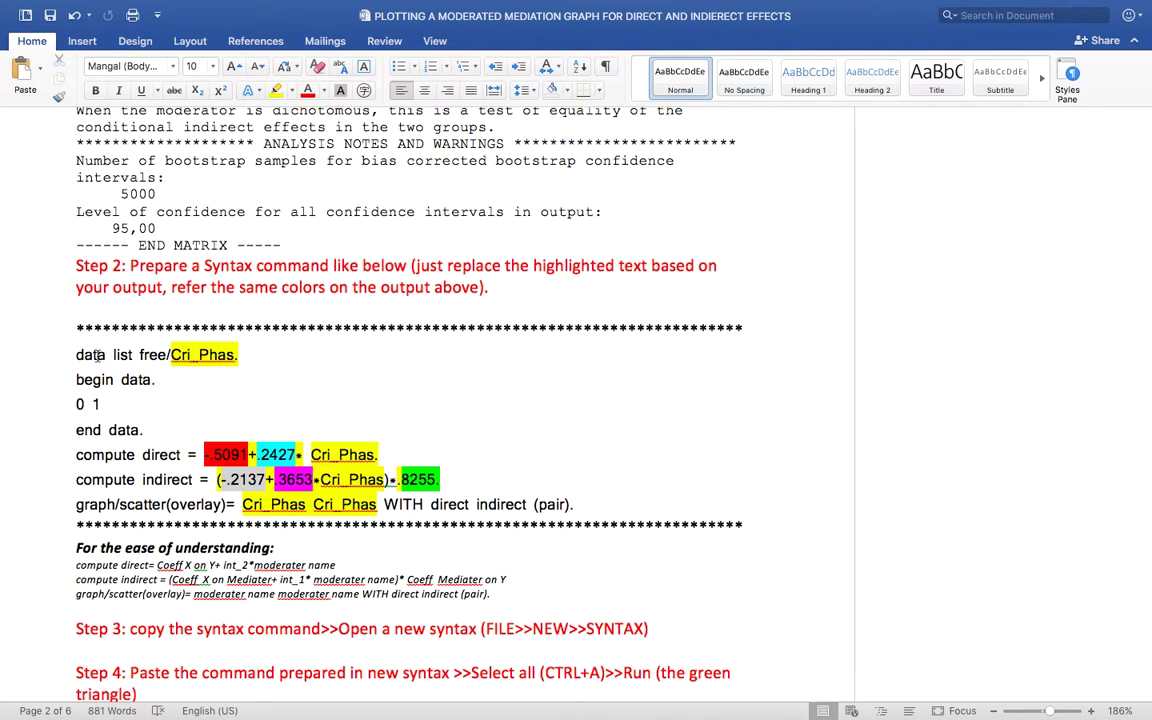
pyautogui.moveTo(76, 354); pyautogui.dragTo(570, 507)
pyautogui.rightClick(568, 507)
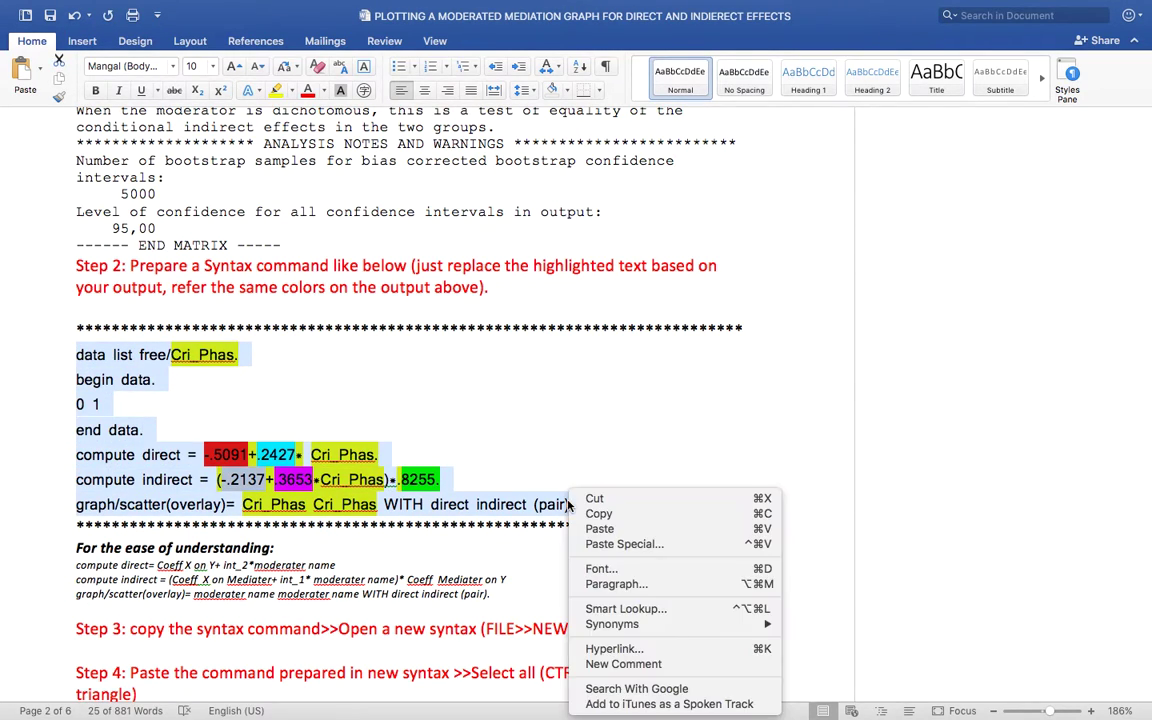
pyautogui.click(600, 513)
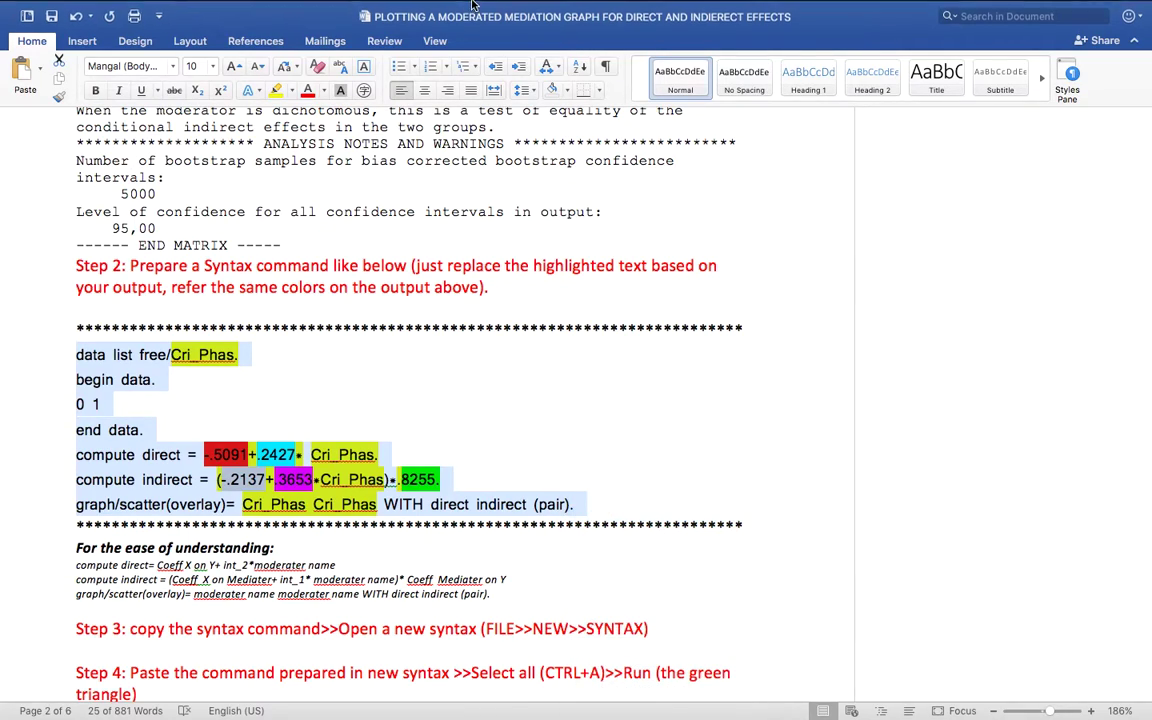
pyautogui.click(46, 33)
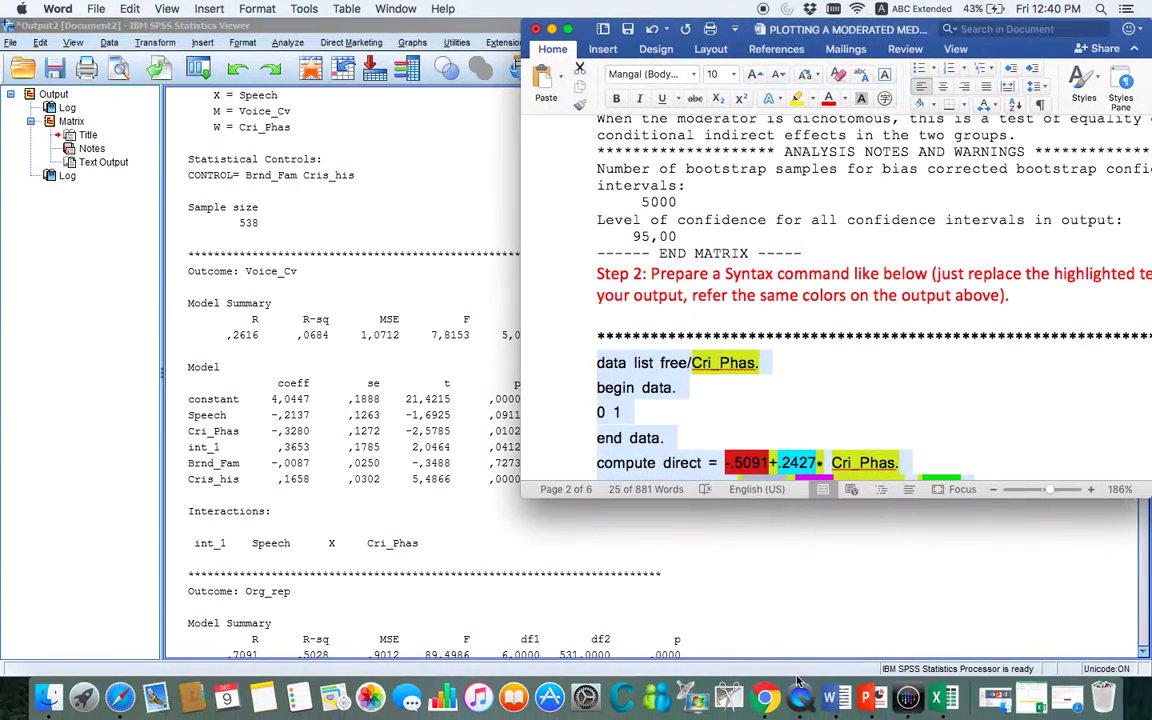
pyautogui.click(908, 697)
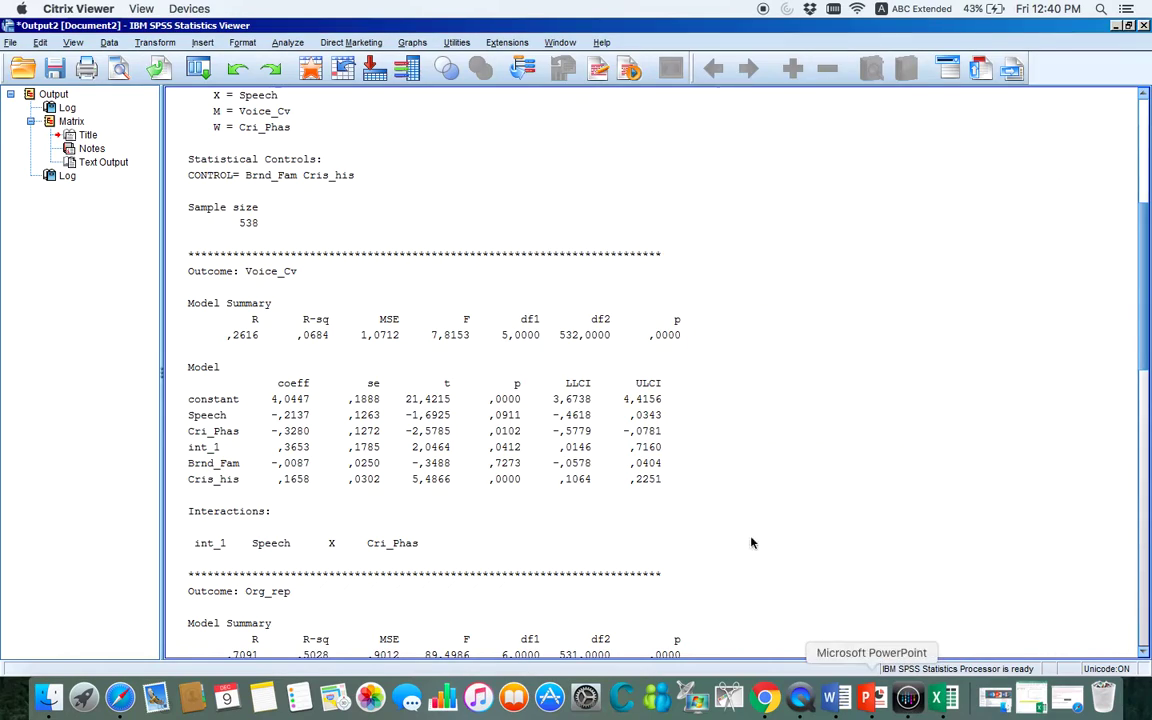
# Create a new, empty syntax file from the SPSS output viewer.
pyautogui.click(13, 44)
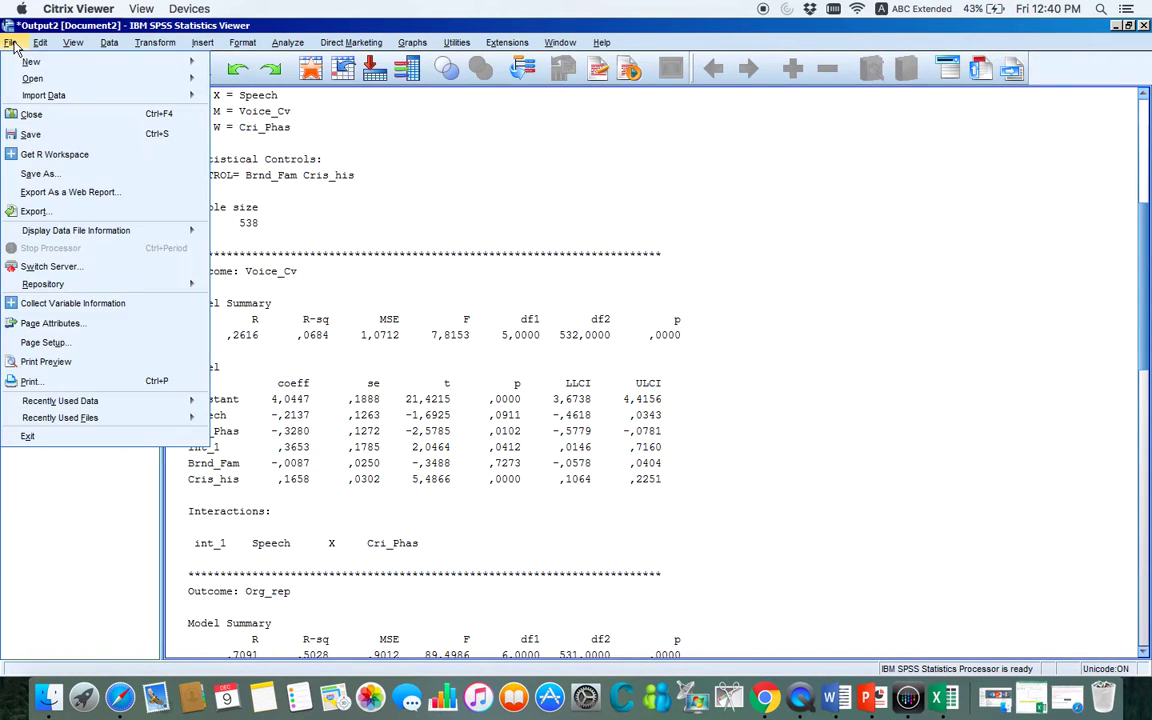
pyautogui.press('Right')
pyautogui.press('Right')
pyautogui.press('Right')
pyautogui.press('Right')
pyautogui.press('Right')
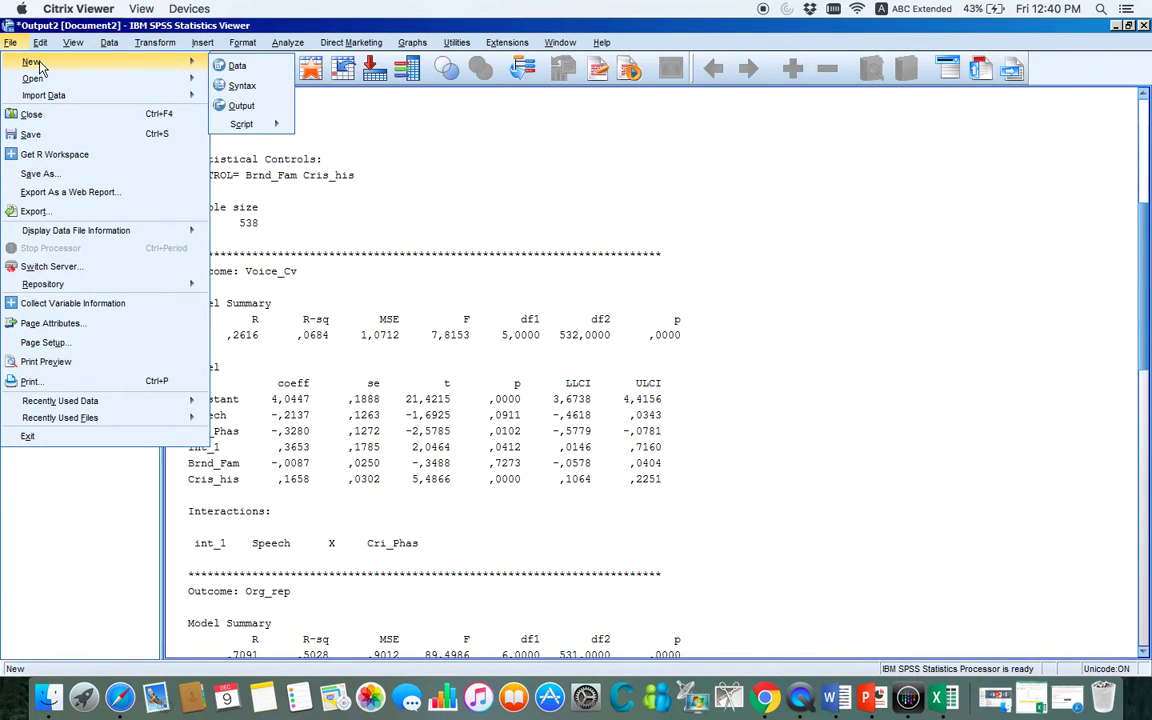
pyautogui.click(10, 42)
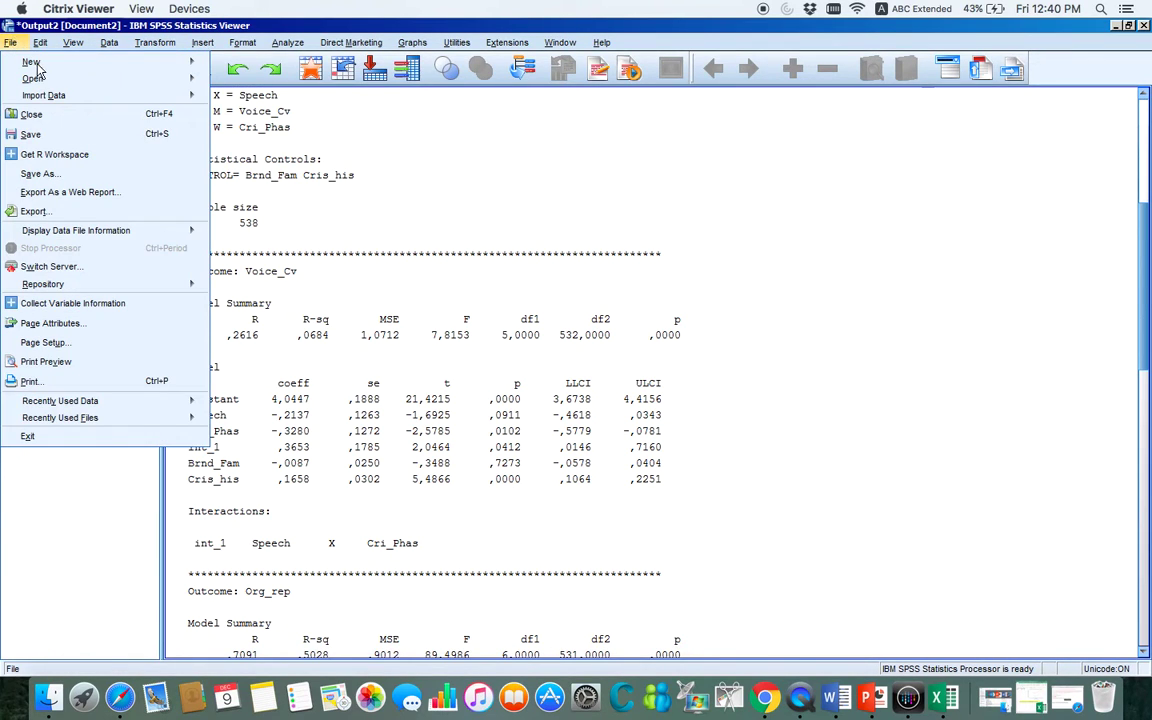
pyautogui.moveTo(36, 63)
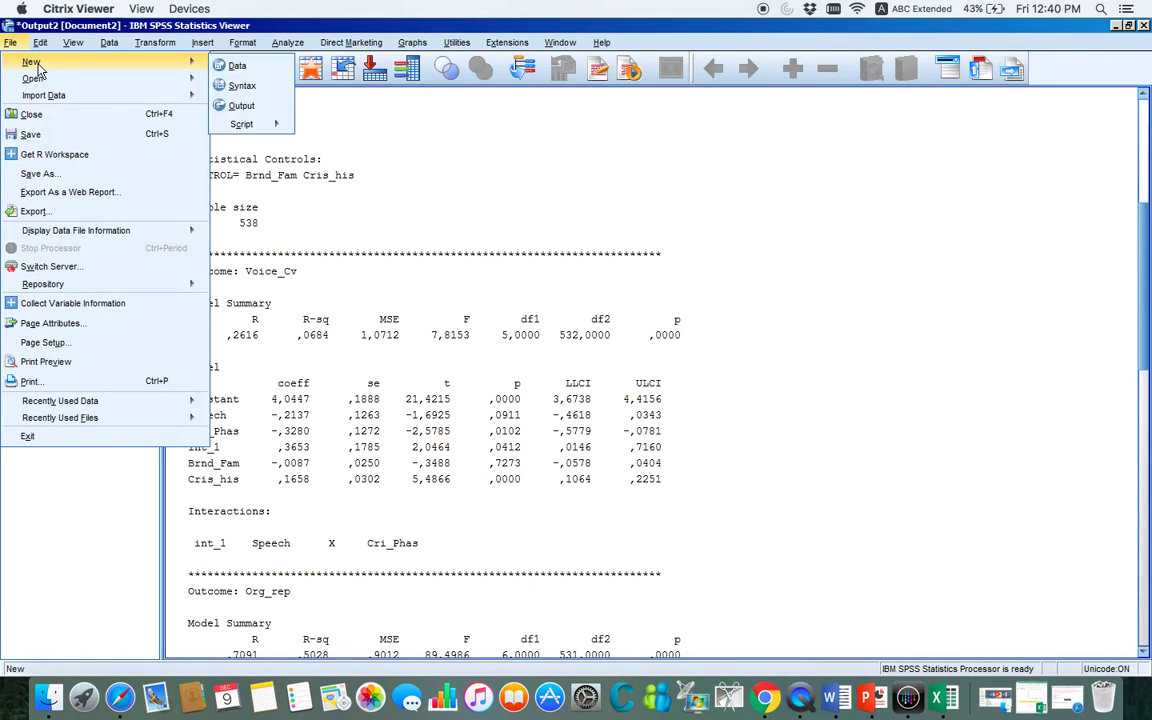
pyautogui.click(242, 88)
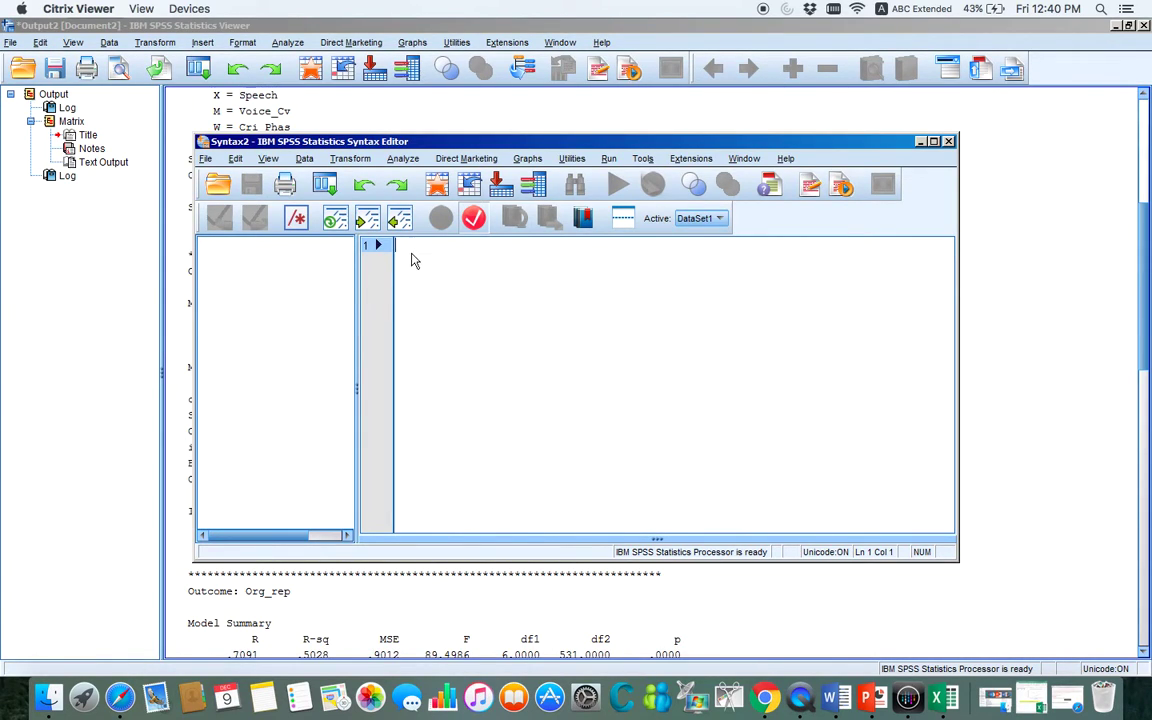
# Paste the copied Step 2 syntax block into the empty syntax file and run all of it.
pyautogui.rightClick(411, 258)
pyautogui.click(438, 300)
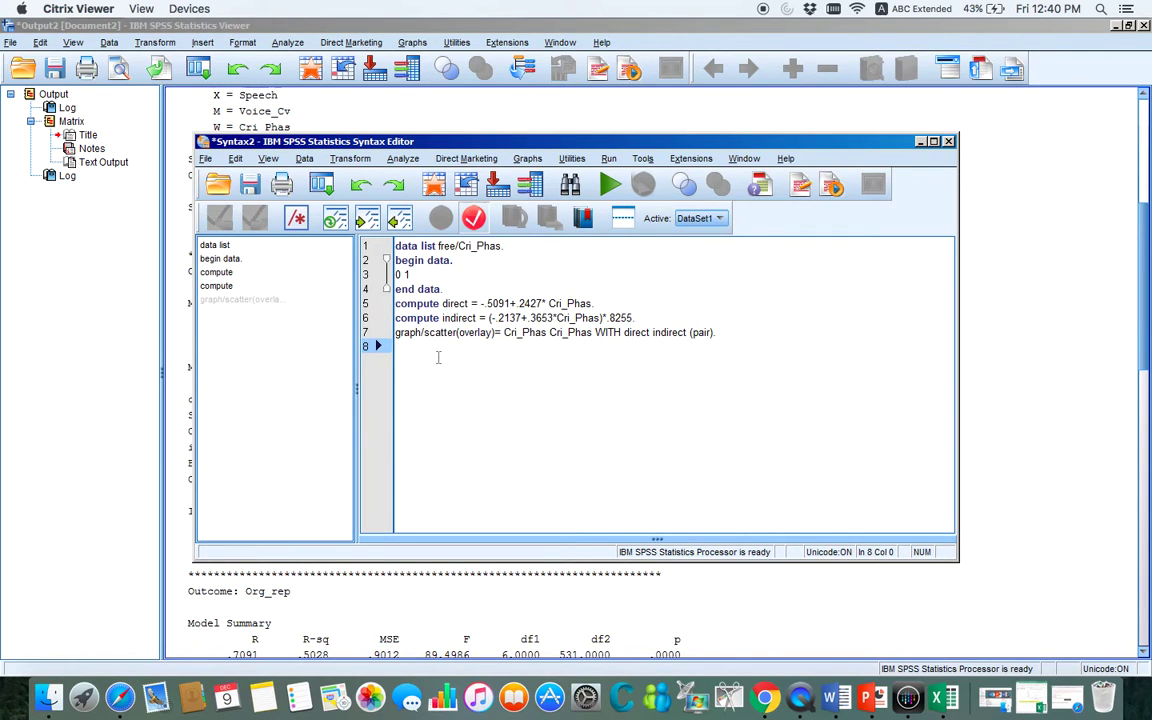
pyautogui.hotkey('ctrl', 'a')
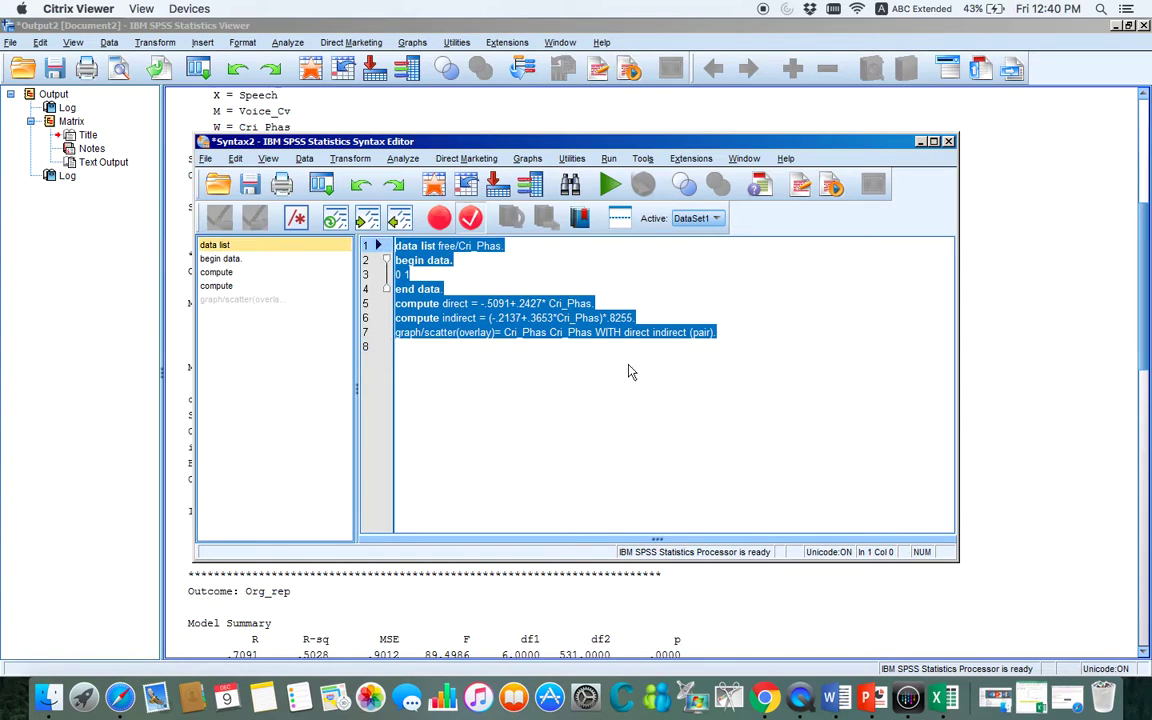
pyautogui.click(610, 185)
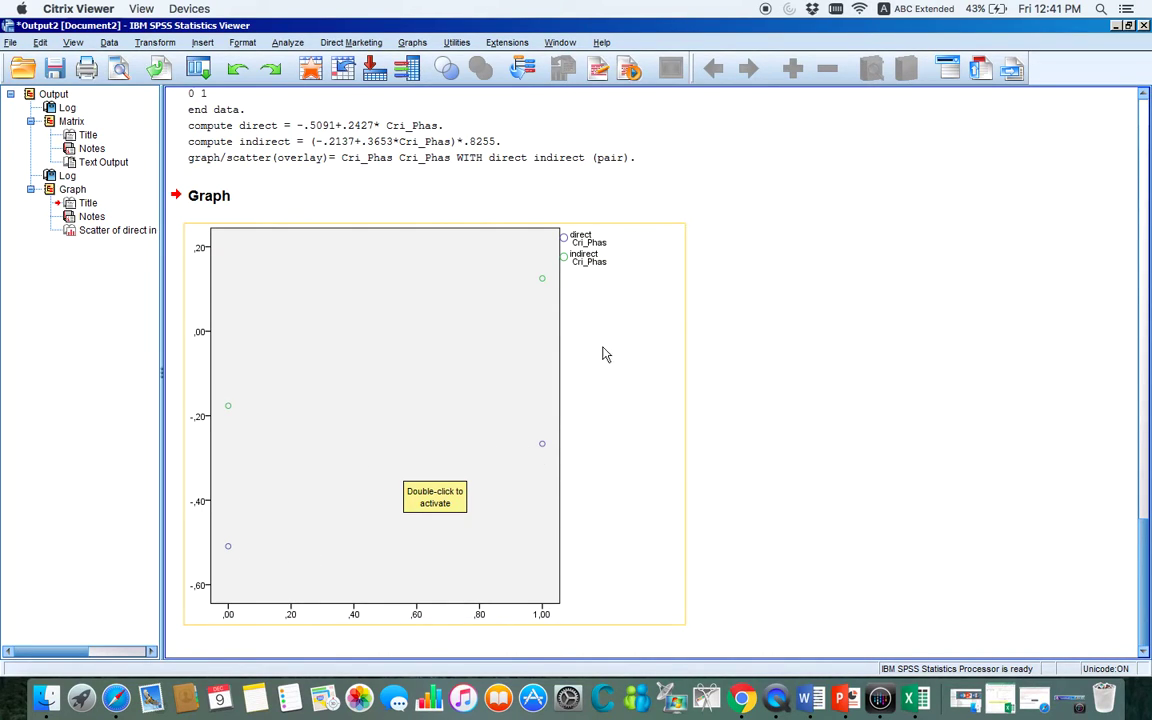
# View the direct and indirect scatter graph, and open the new SPSS dataset containing Cri_Phas, direct and indirect.
pyautogui.click(949, 432)
pyautogui.click(447, 324)
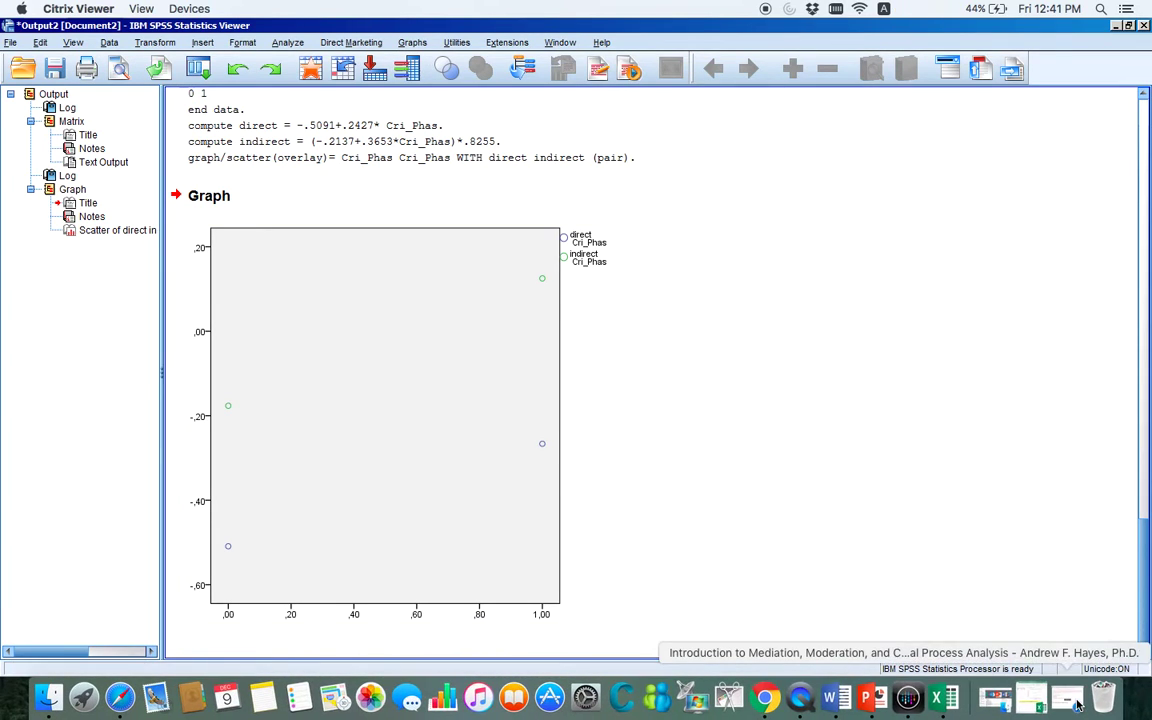
pyautogui.click(1077, 705)
pyautogui.click(133, 134)
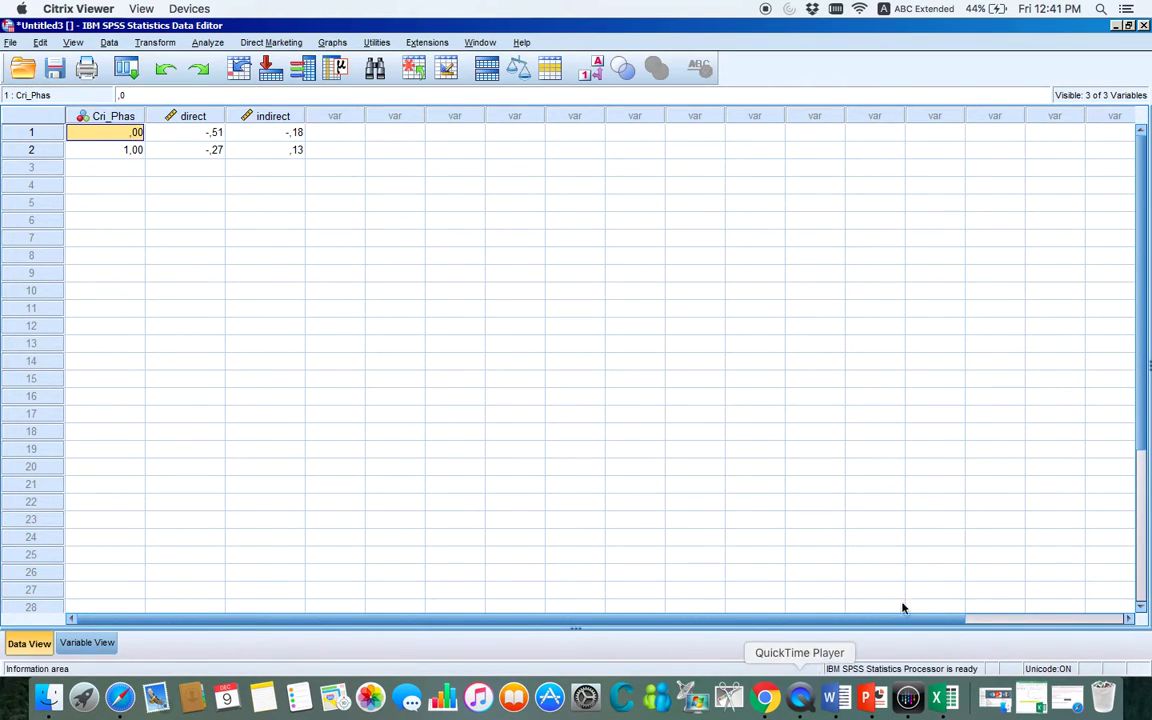
# Switch to the Excel workbook "results 3rd paper" and examine the effect values and line chart by crisis phase, enlarged to 125%.
pyautogui.click(945, 703)
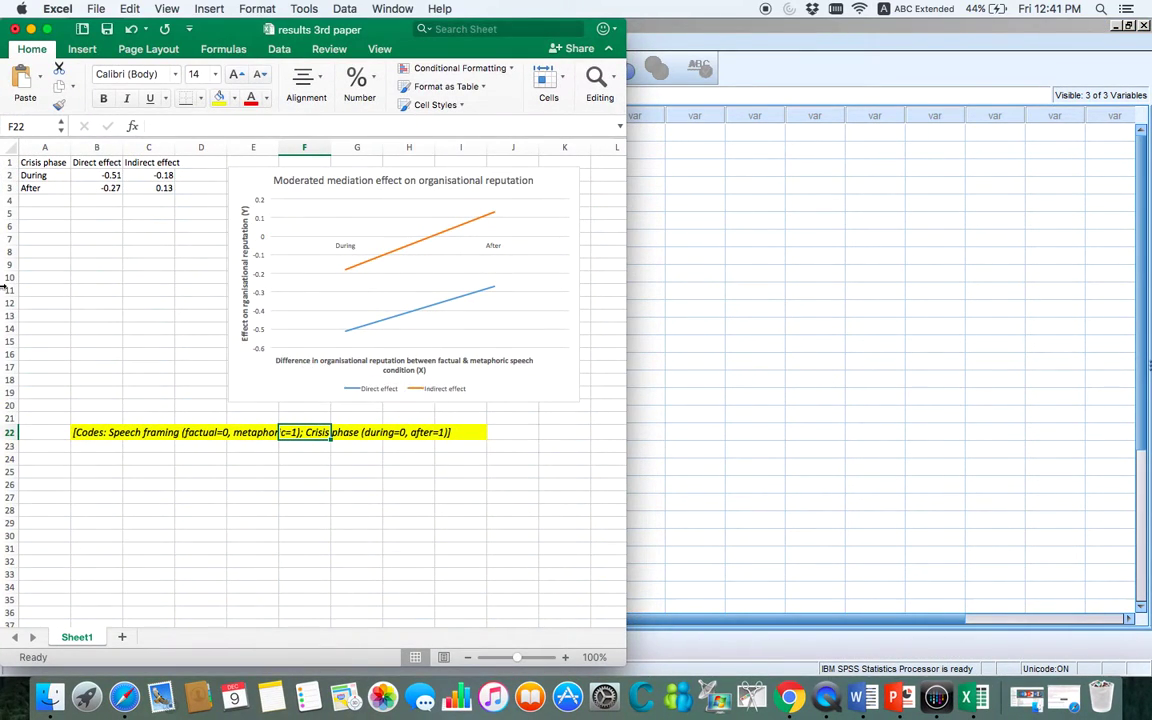
pyautogui.click(46, 29)
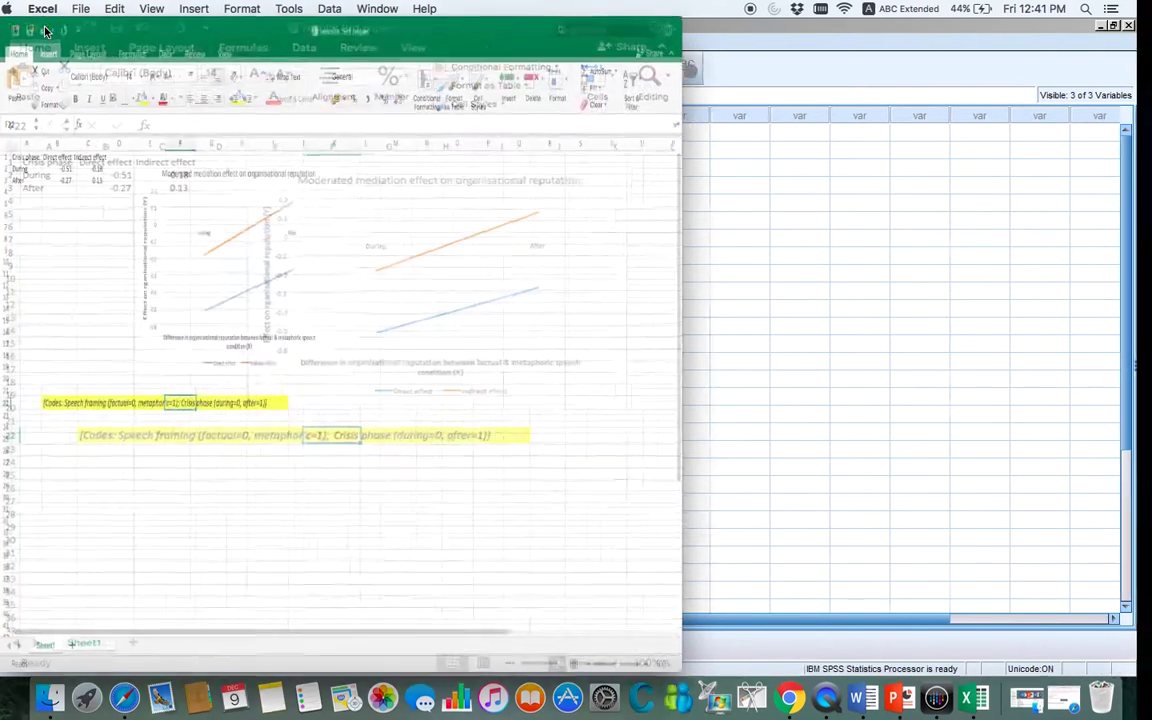
pyautogui.click(545, 183)
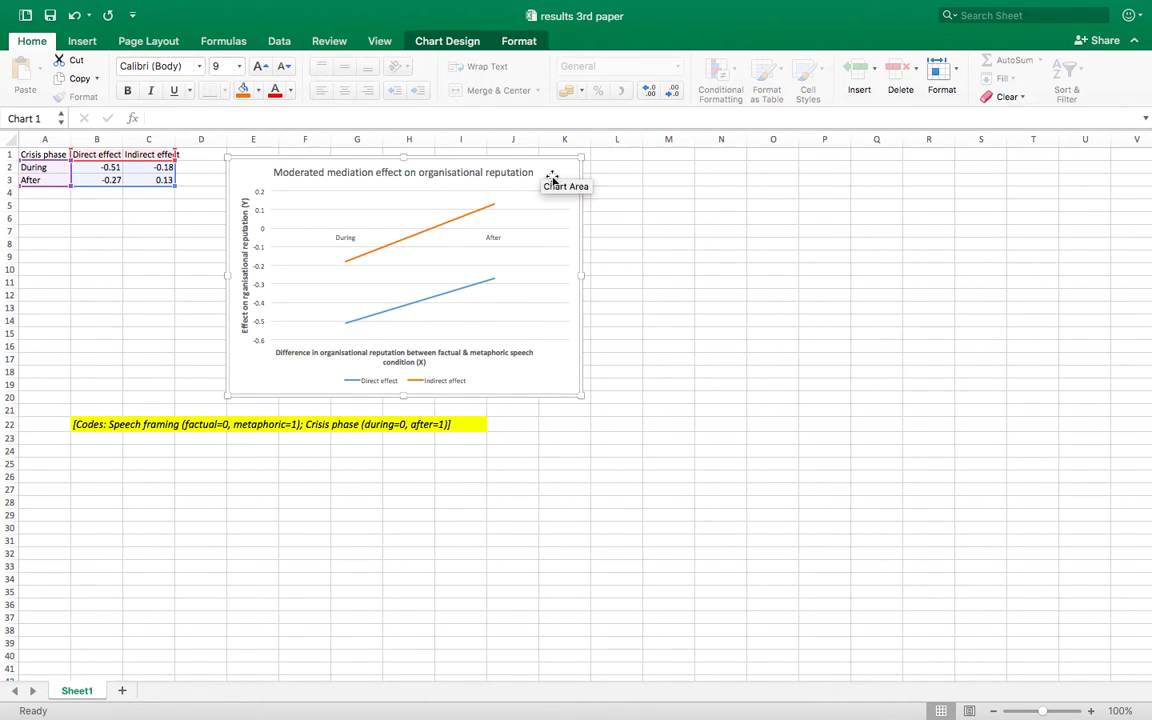
pyautogui.keyDown('ctrl'); pyautogui.scroll(3, 552, 178); pyautogui.keyUp('ctrl')
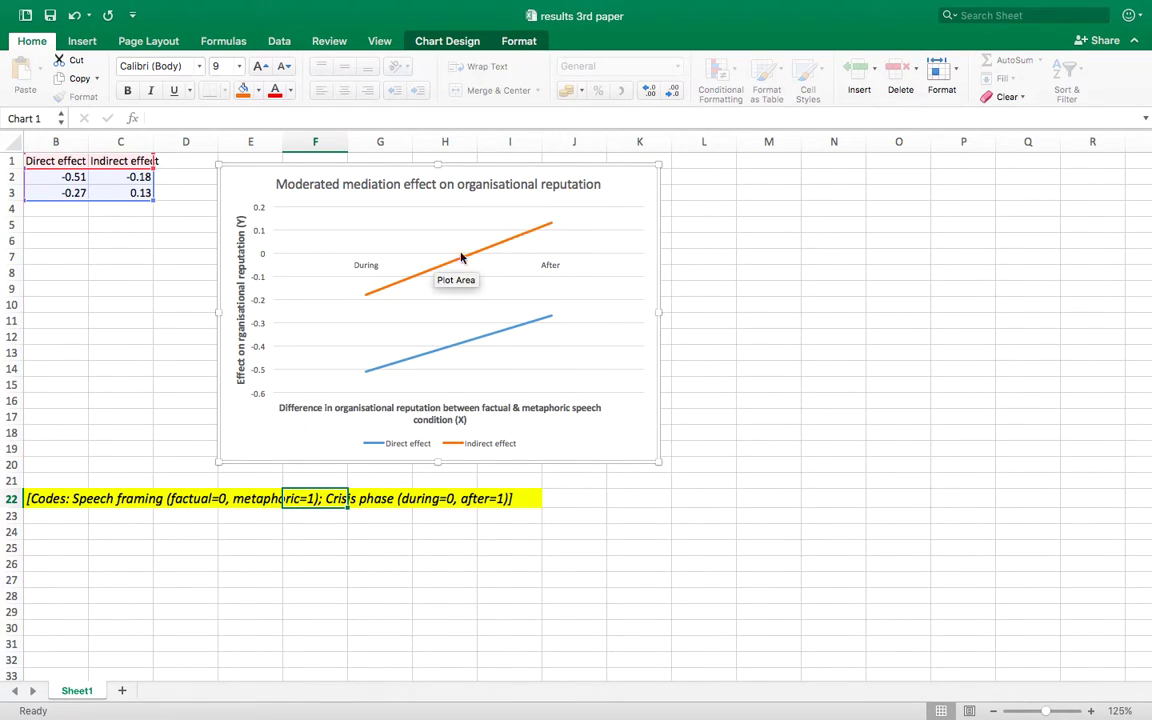
pyautogui.moveTo(548, 321)
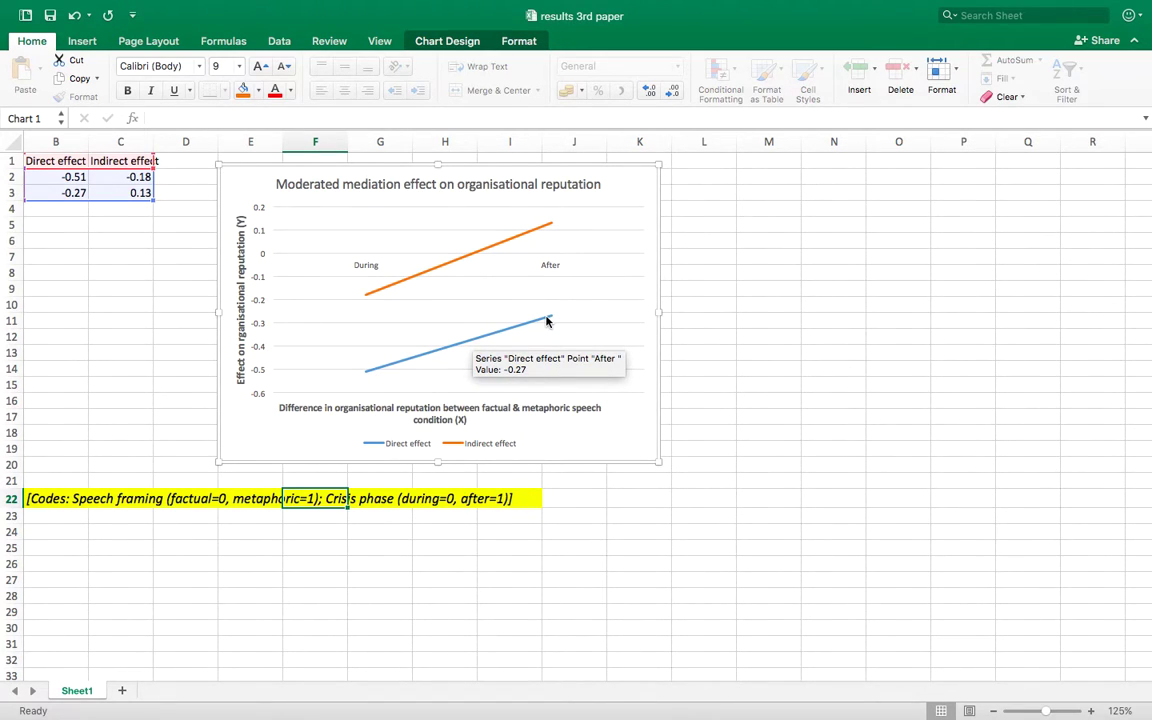
pyautogui.moveTo(60, 4)
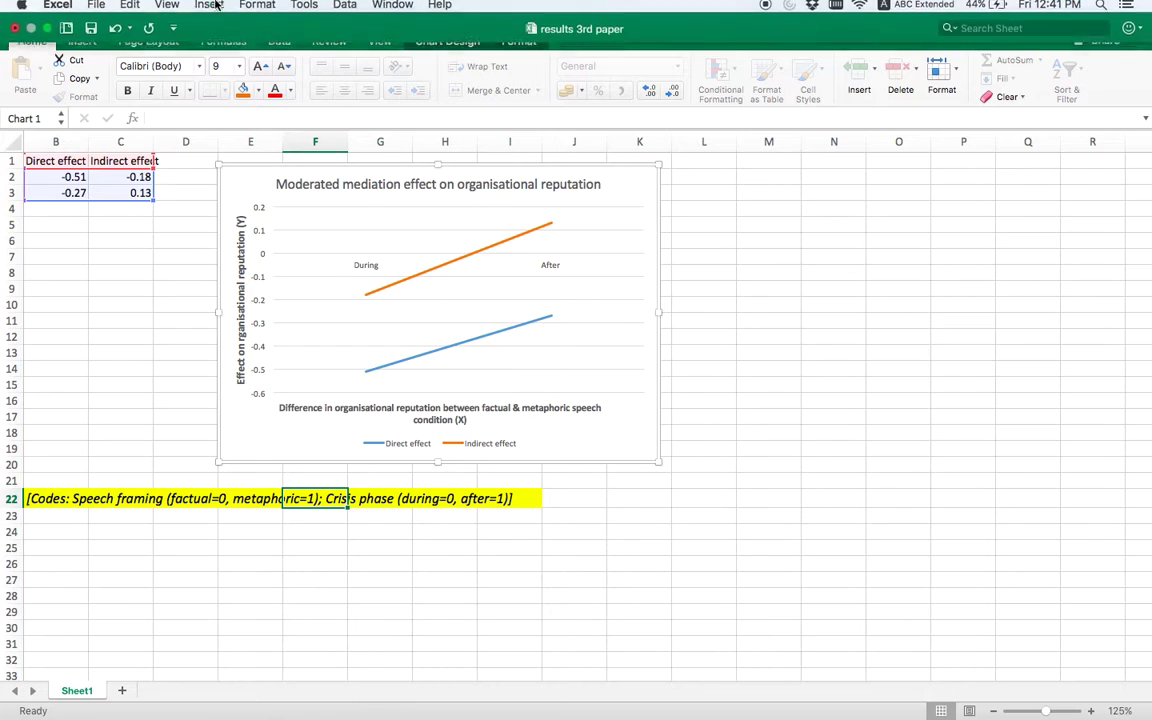
pyautogui.click(47, 34)
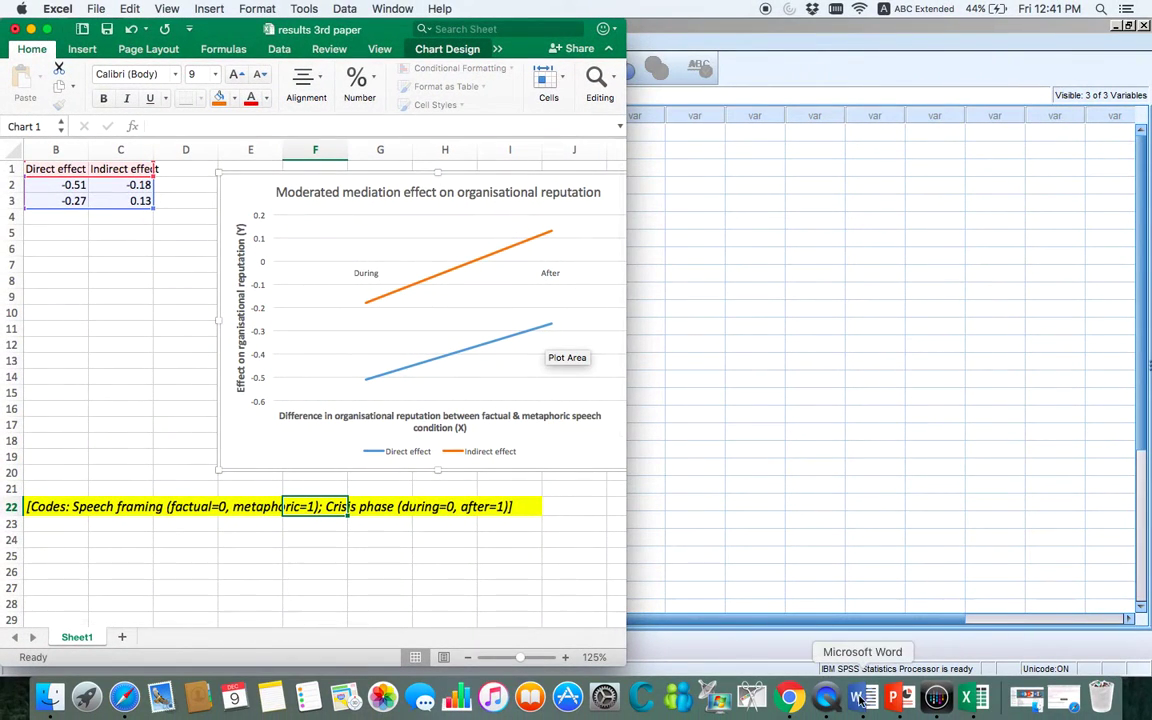
# Switch to the Word guide and review its "Representation & Interpretation of the graph" section with the figure and notes.
pyautogui.click(858, 698)
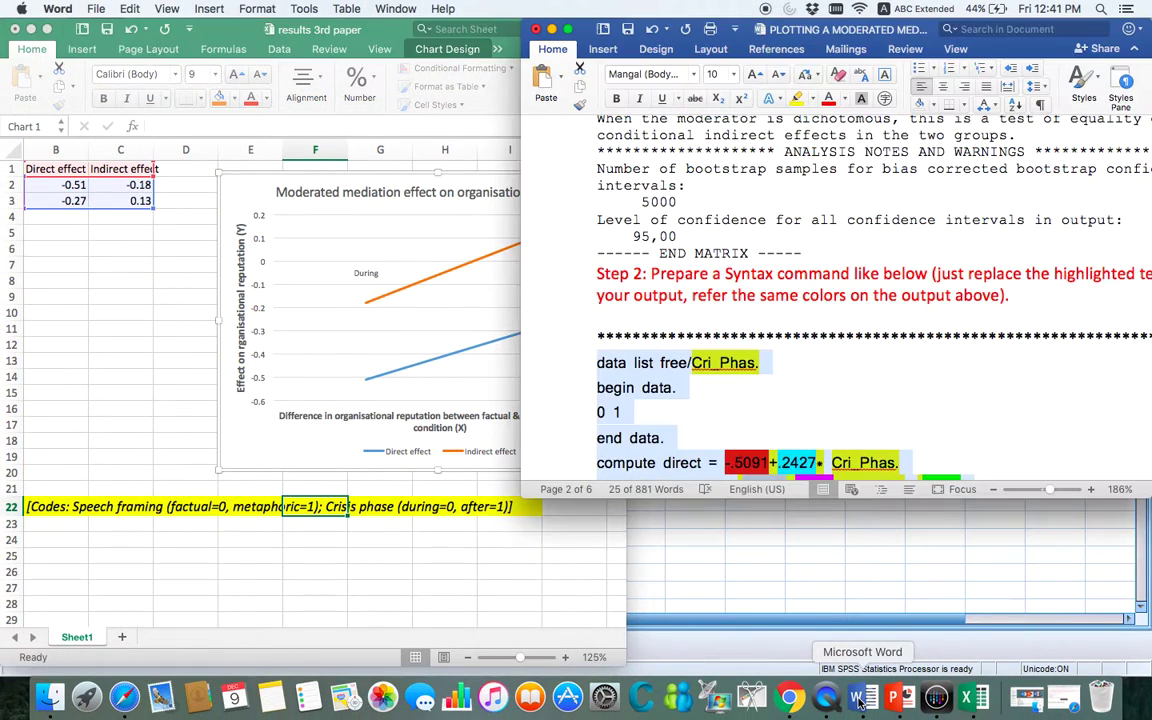
pyautogui.click(570, 31)
pyautogui.scroll(-20, 736, 281)
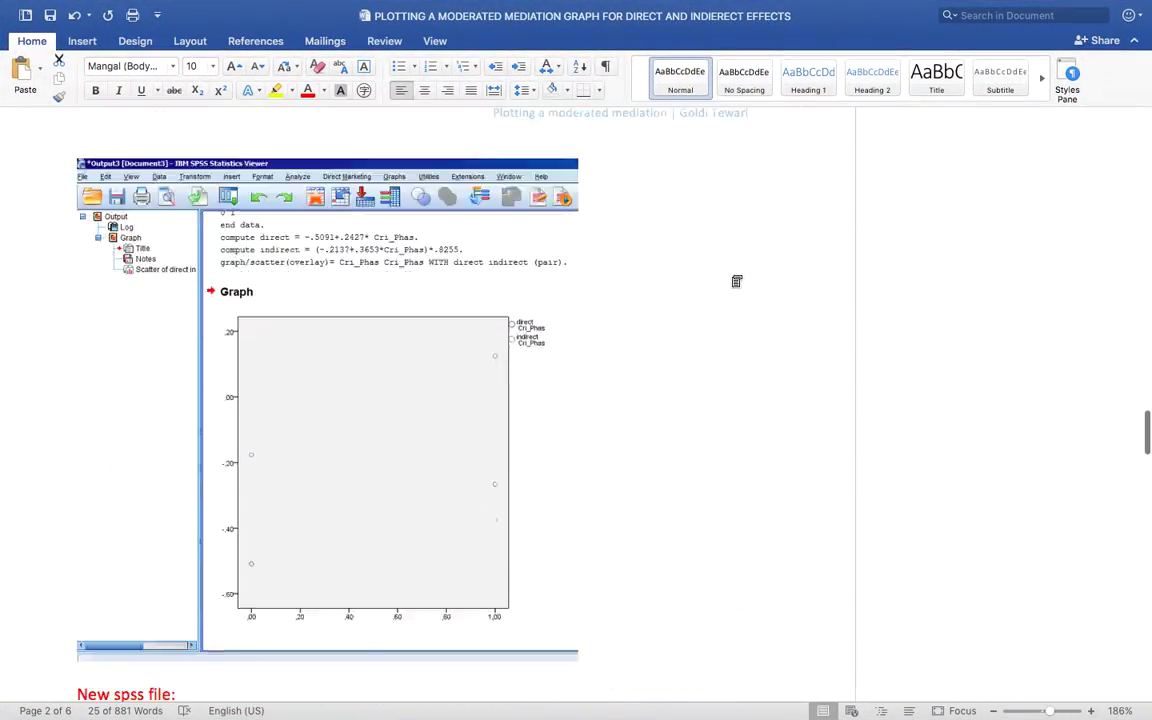
pyautogui.scroll(-20, 736, 281)
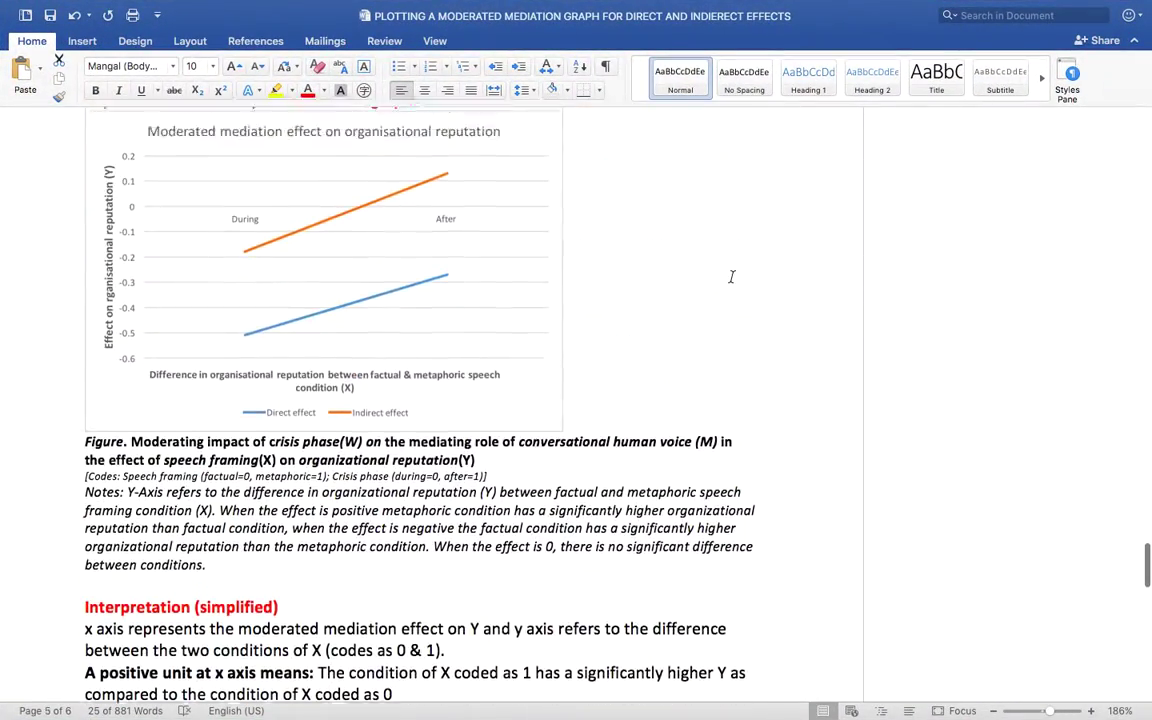
pyautogui.scroll(4, 731, 277)
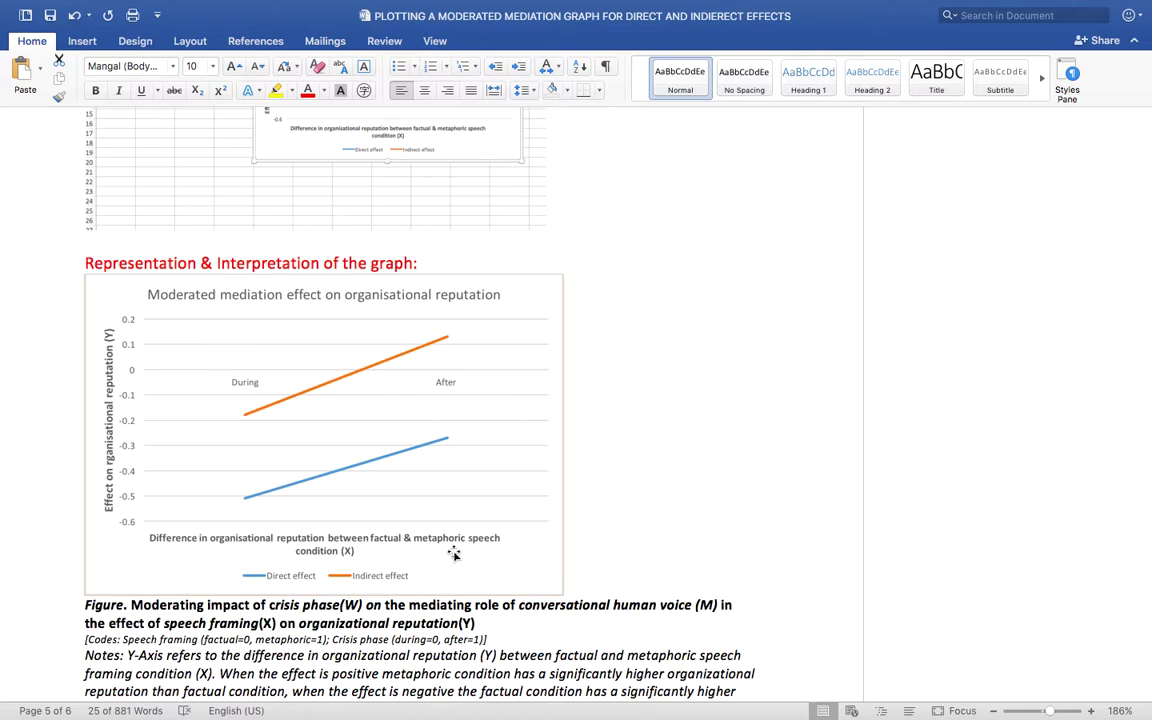
pyautogui.moveTo(167, 76)
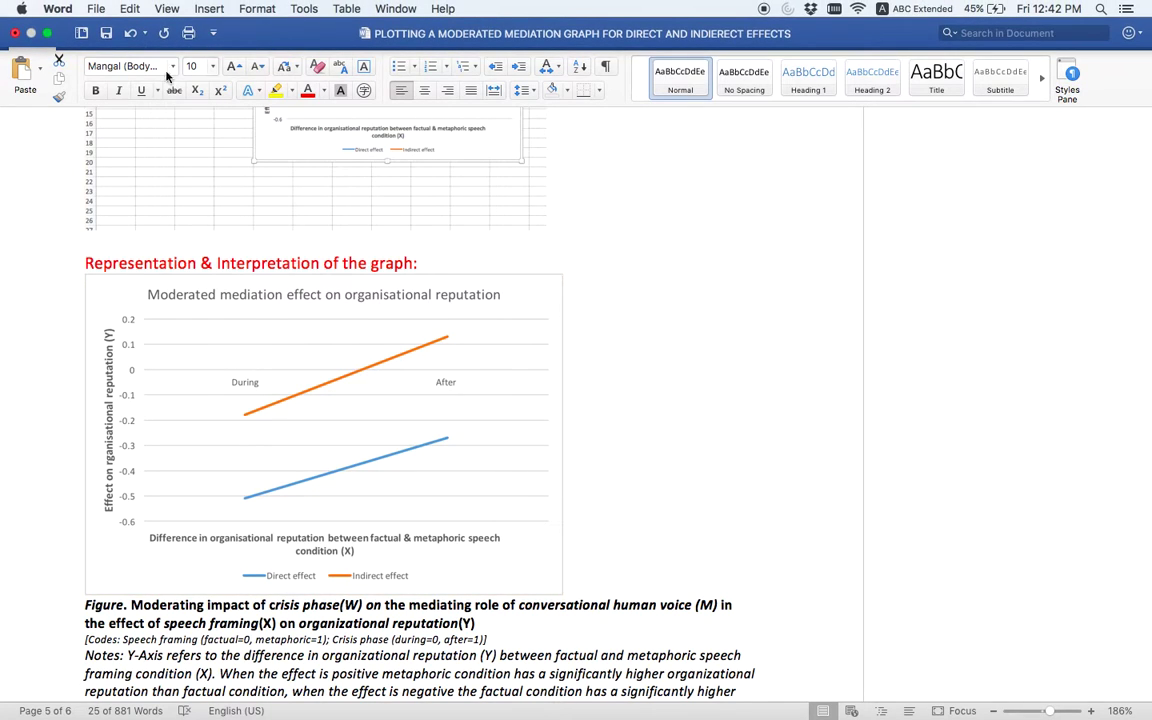
pyautogui.click(47, 33)
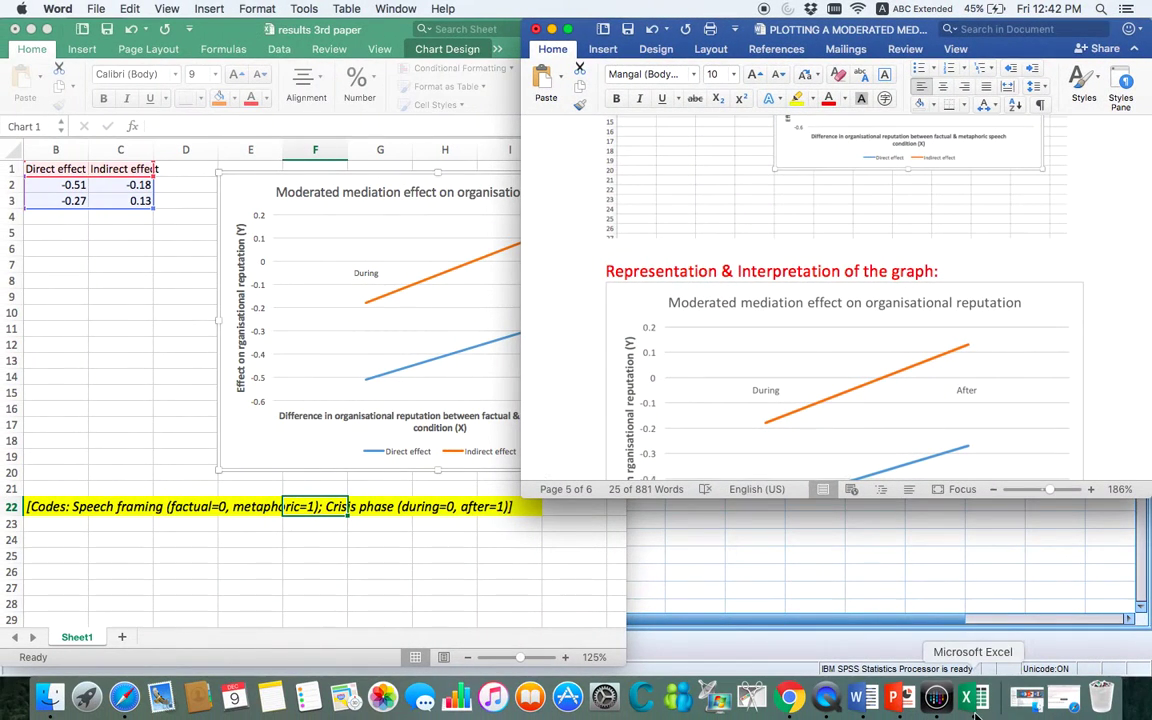
# Return to the Excel workbook and interpret the moderated mediation chart using the speech framing and crisis phase codes and the Y-axis values.
pyautogui.click(970, 708)
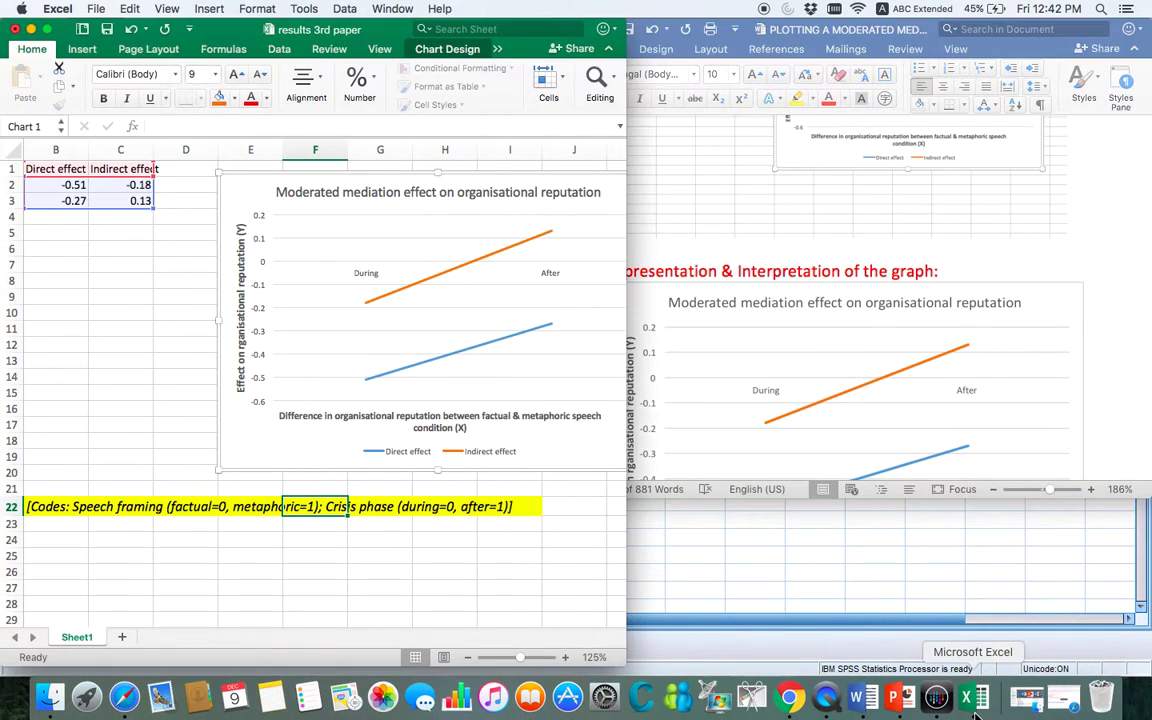
pyautogui.click(47, 30)
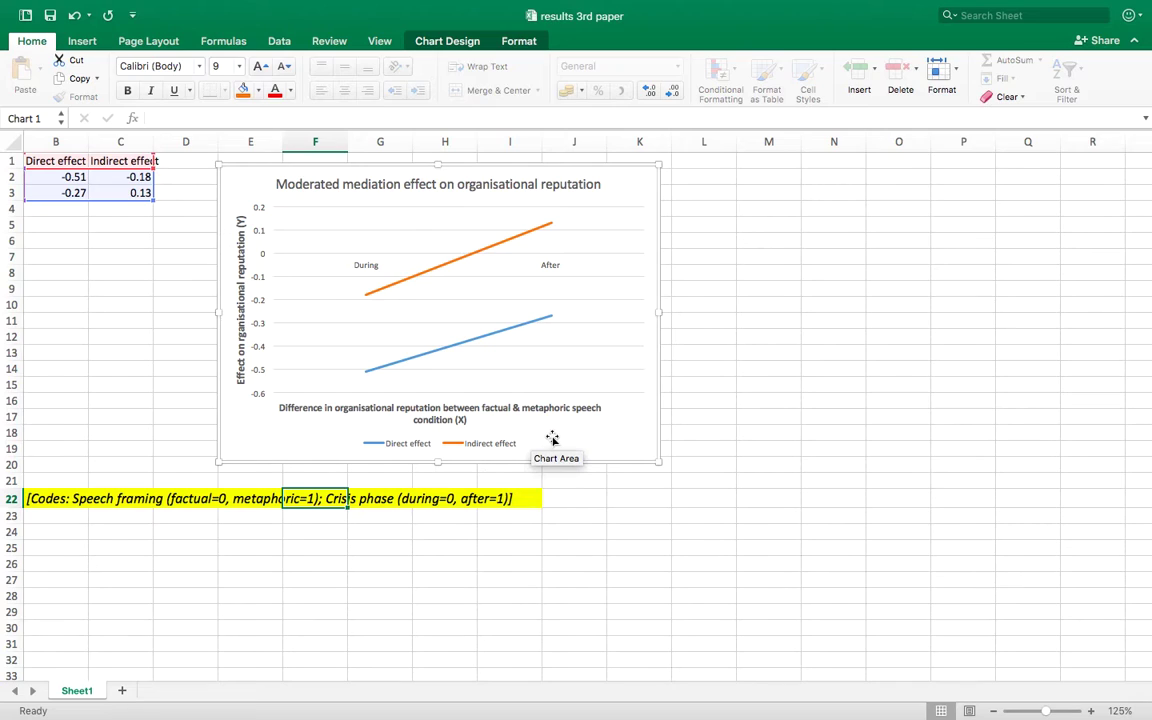
pyautogui.click(195, 500)
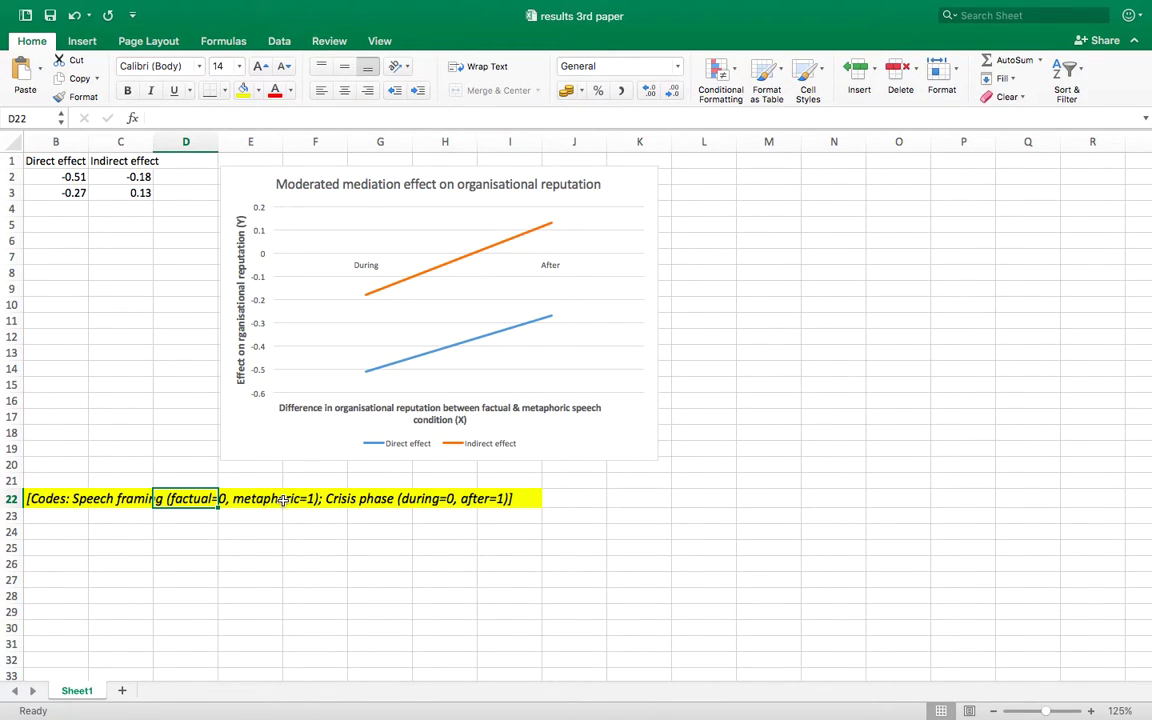
pyautogui.click(353, 356)
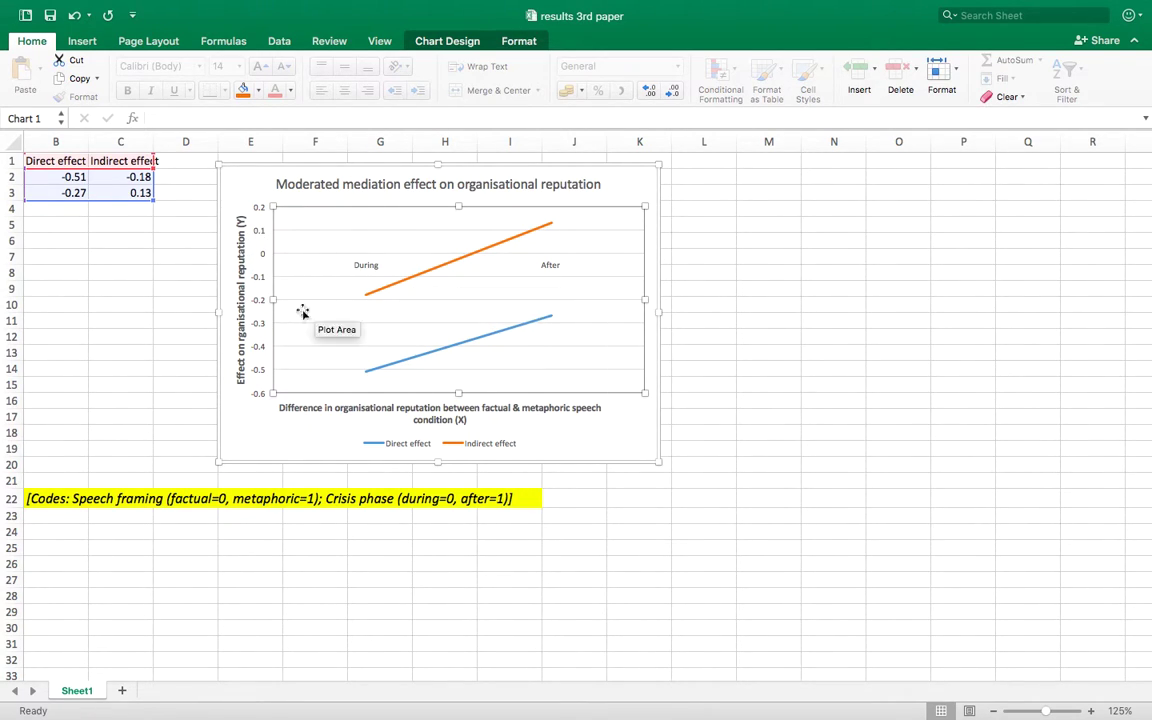
pyautogui.click(261, 232)
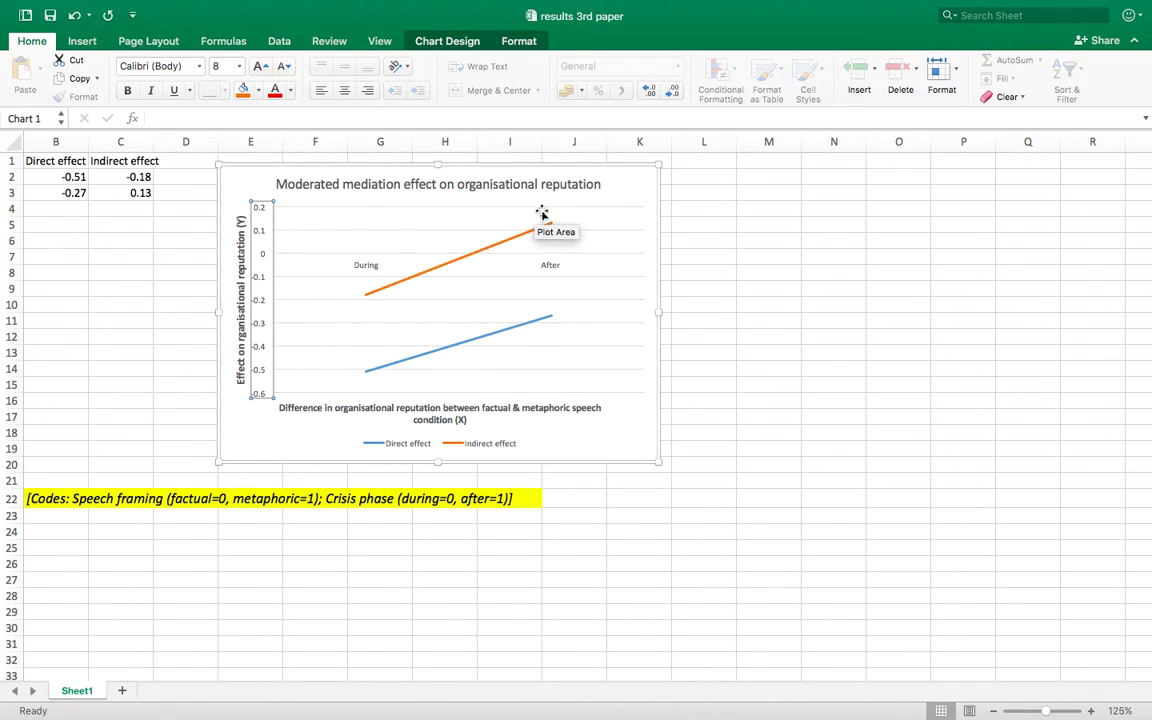
pyautogui.moveTo(534, 230)
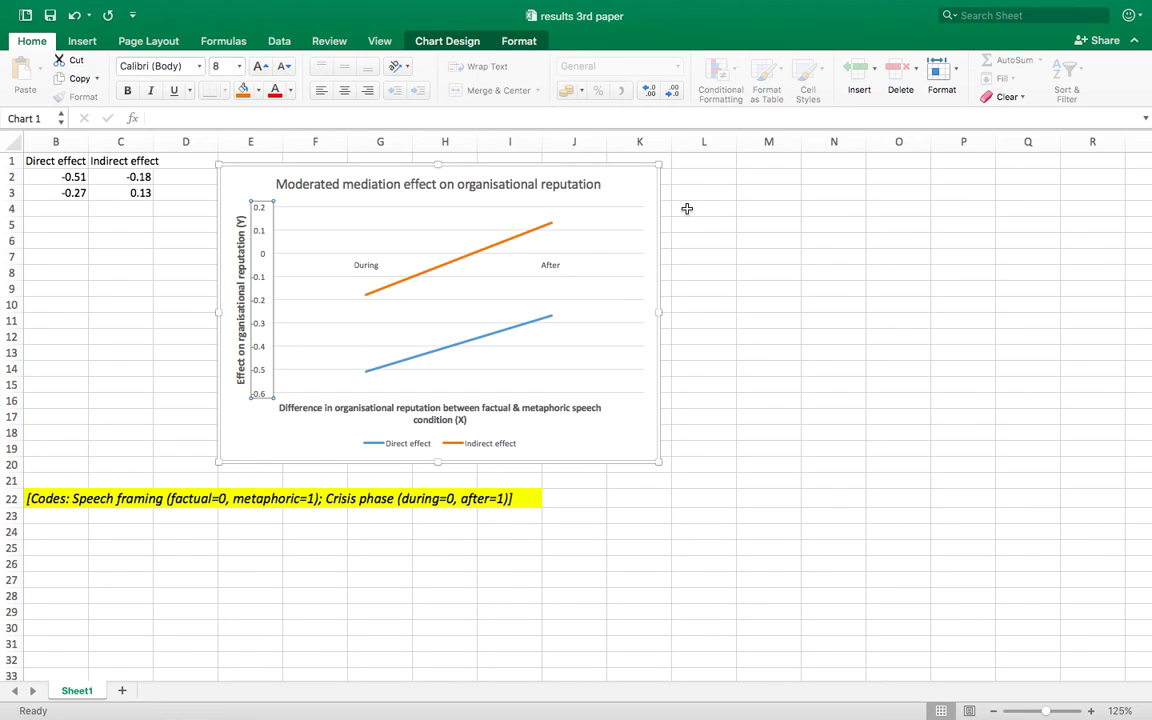
pyautogui.moveTo(57, 9)
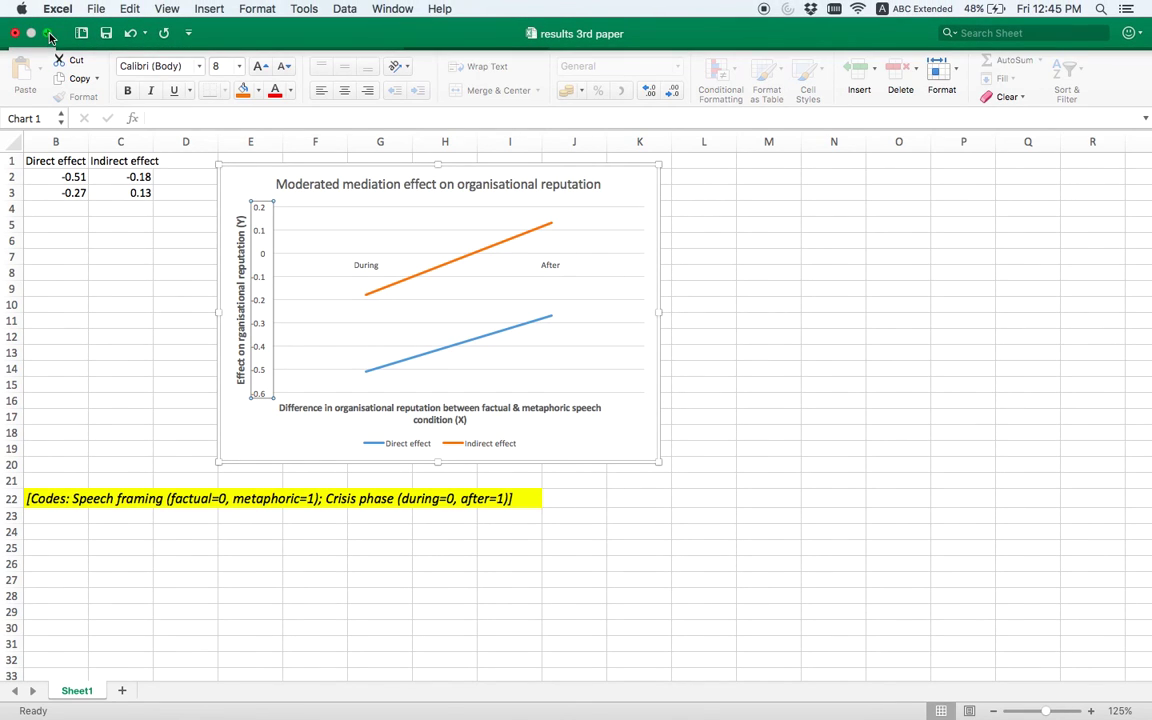
pyautogui.click(45, 34)
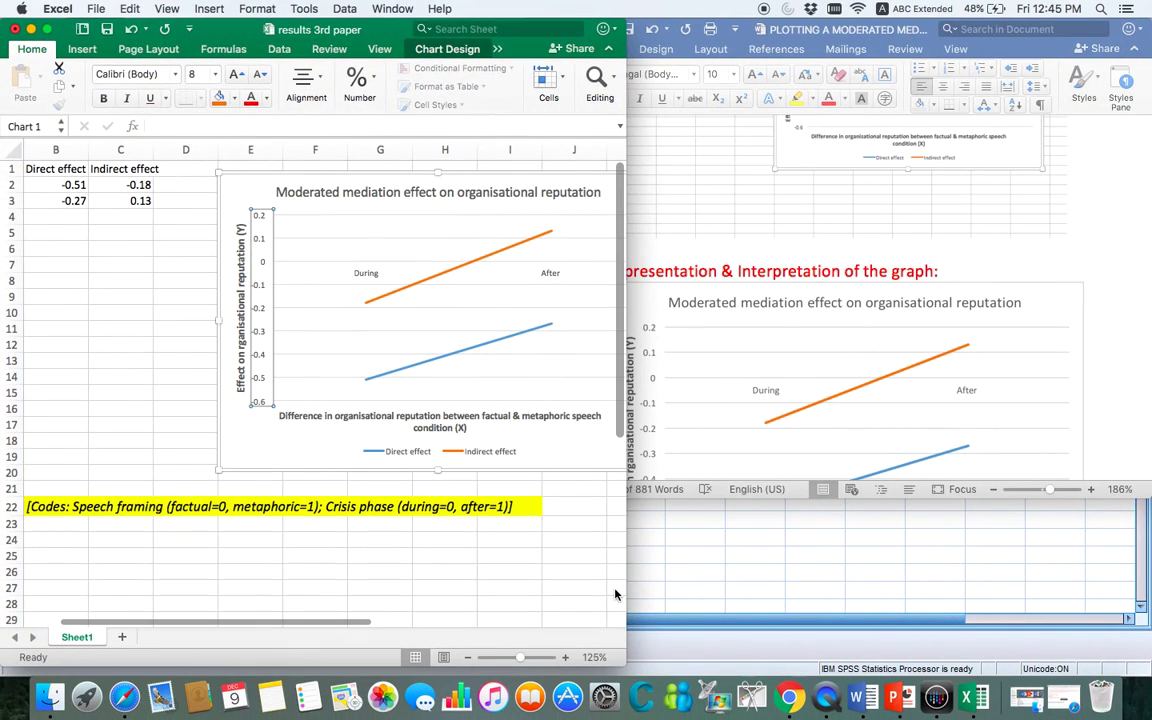